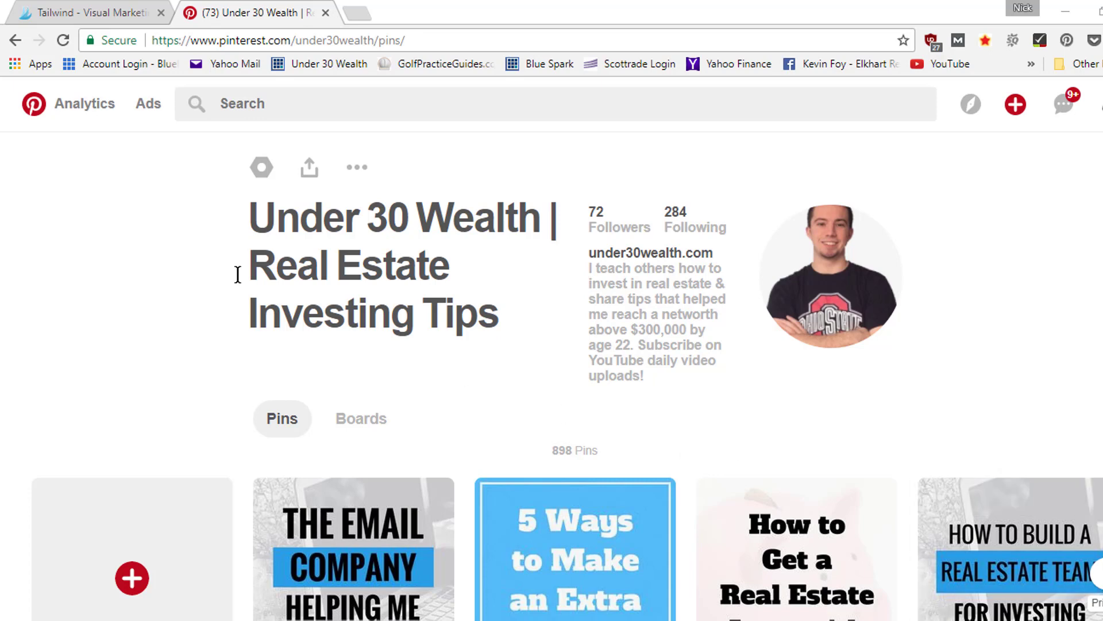
# Look over the Pinterest profile and the scheduled pins and posting calendar in Tailwind.
pyautogui.click(33, 5)
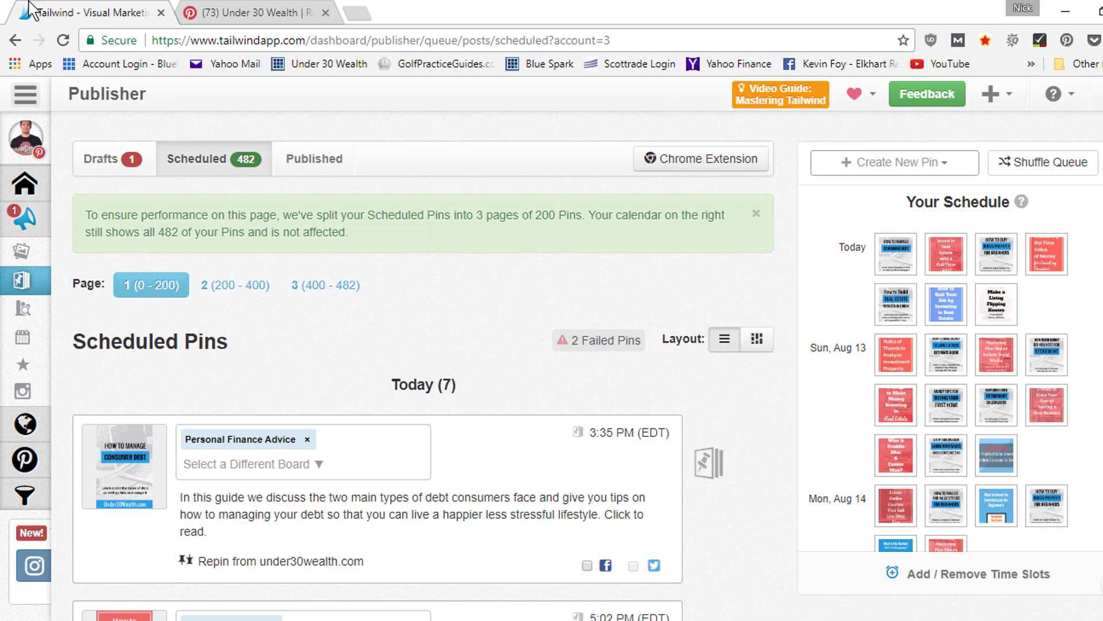
pyautogui.click(265, 16)
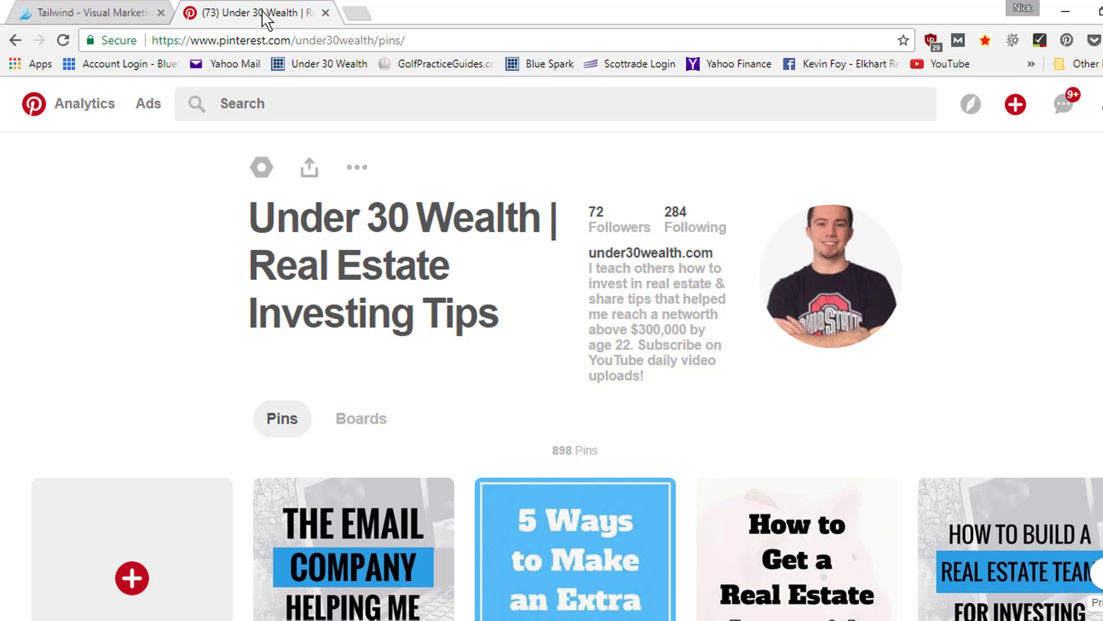
pyautogui.click(64, 10)
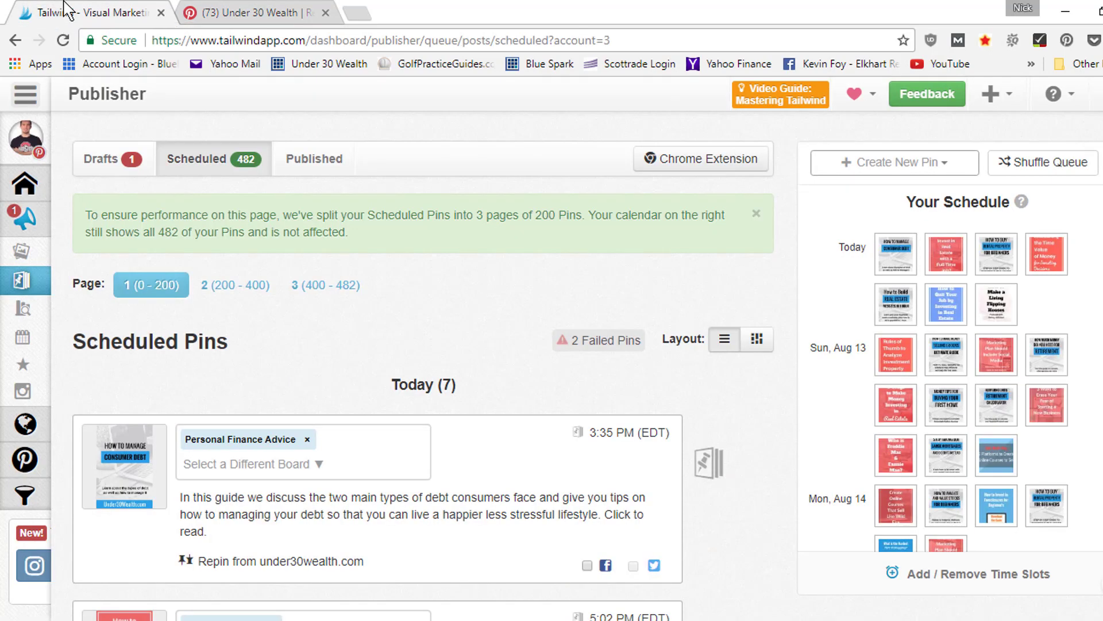
pyautogui.click(262, 12)
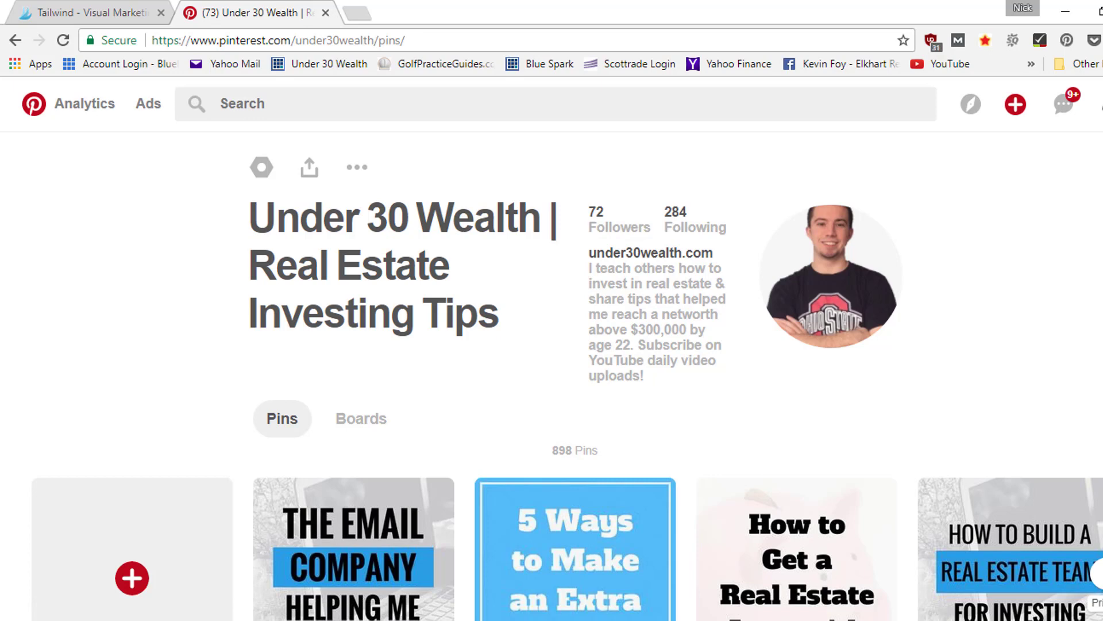
pyautogui.scroll(-2, 567, 409)
pyautogui.scroll(2, 568, 409)
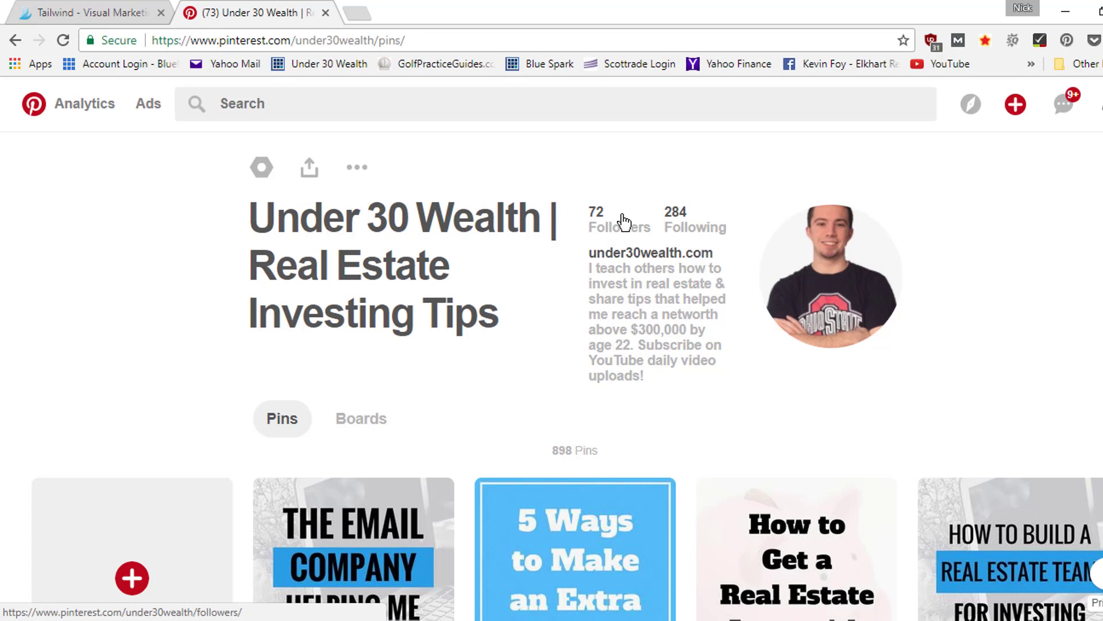
pyautogui.scroll(-5, 568, 409)
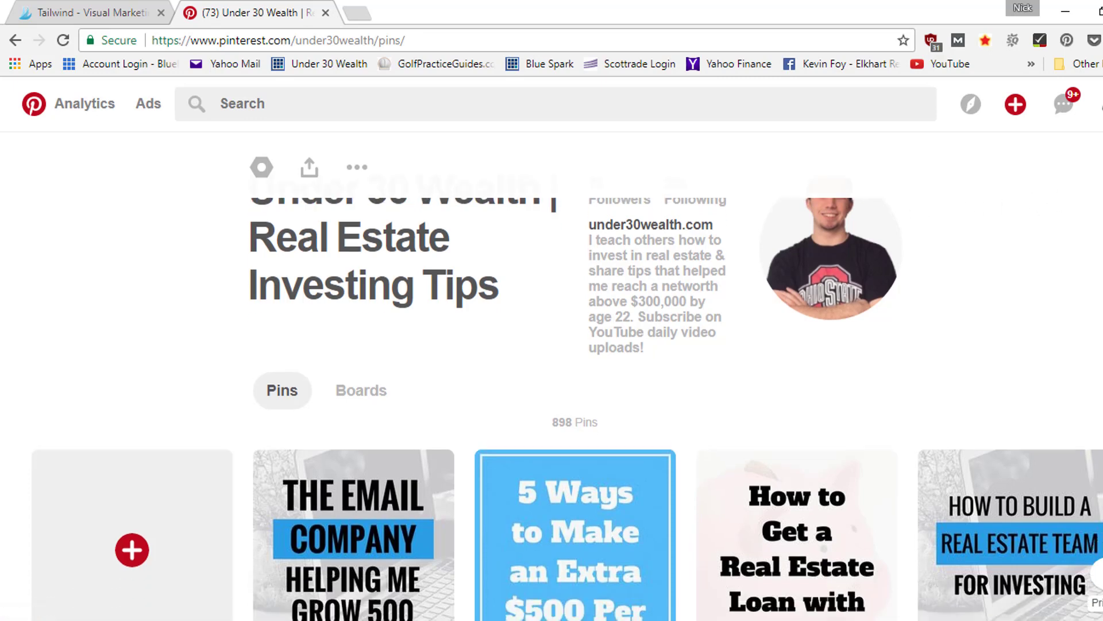
pyautogui.scroll(5, 567, 408)
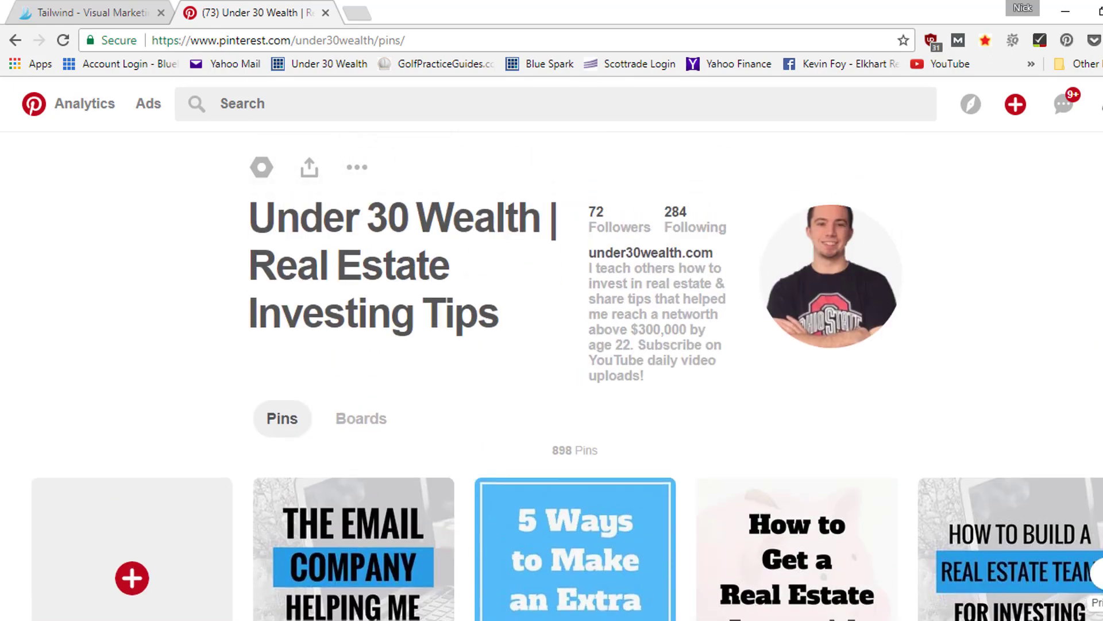
pyautogui.click(92, 11)
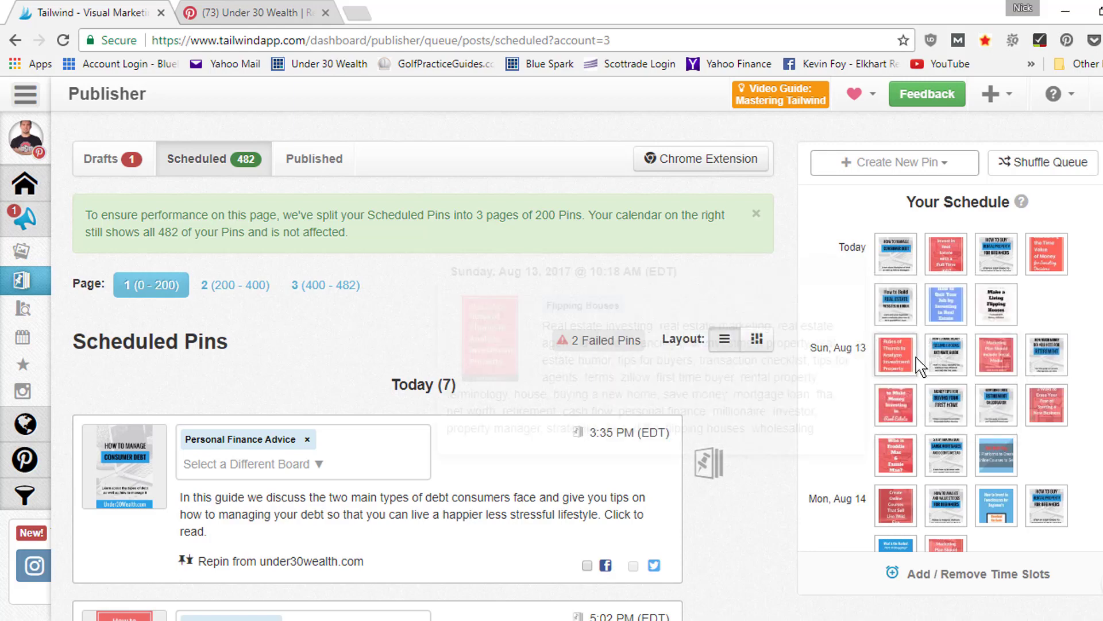
pyautogui.moveTo(982, 475)
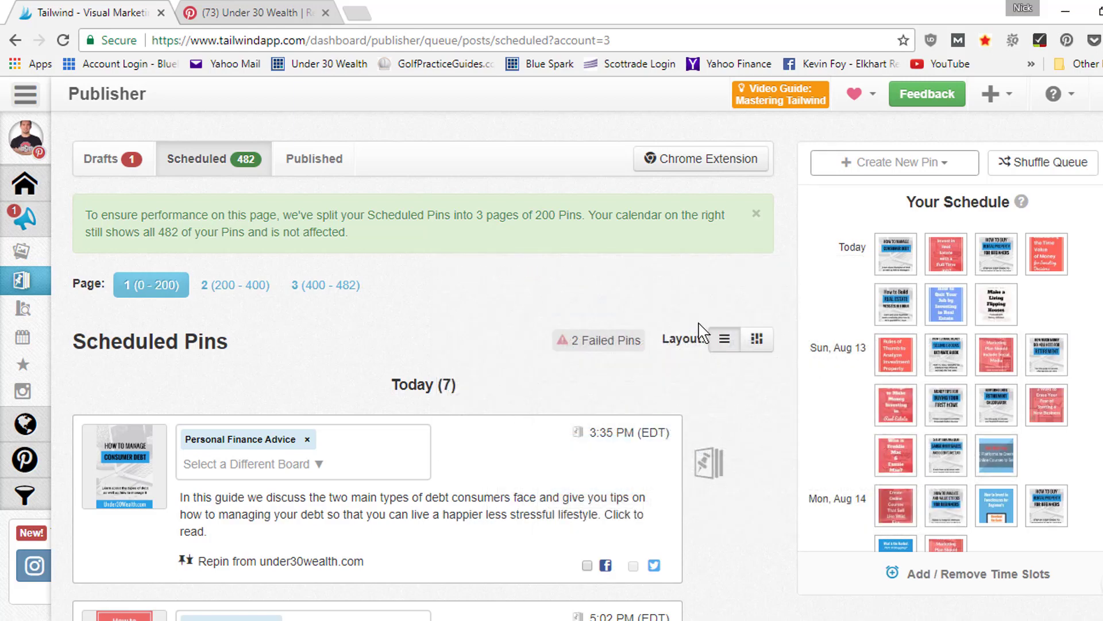
pyautogui.moveTo(35, 216)
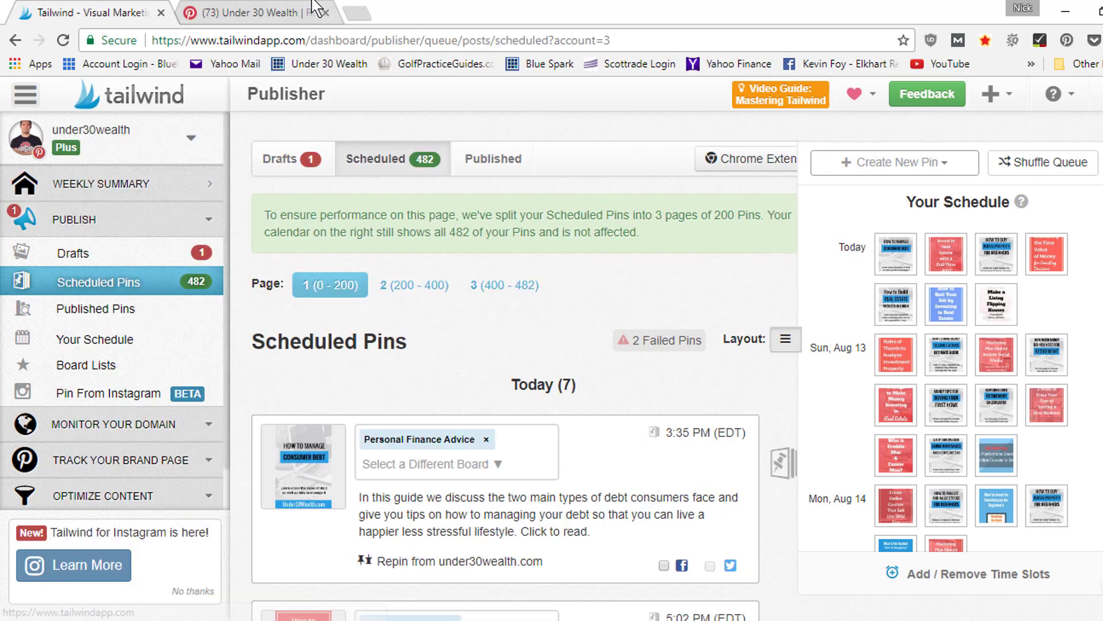
# Switch to Pinterest and open the Under 30 Wealth Blog board from the profile's boards.
pyautogui.click(280, 9)
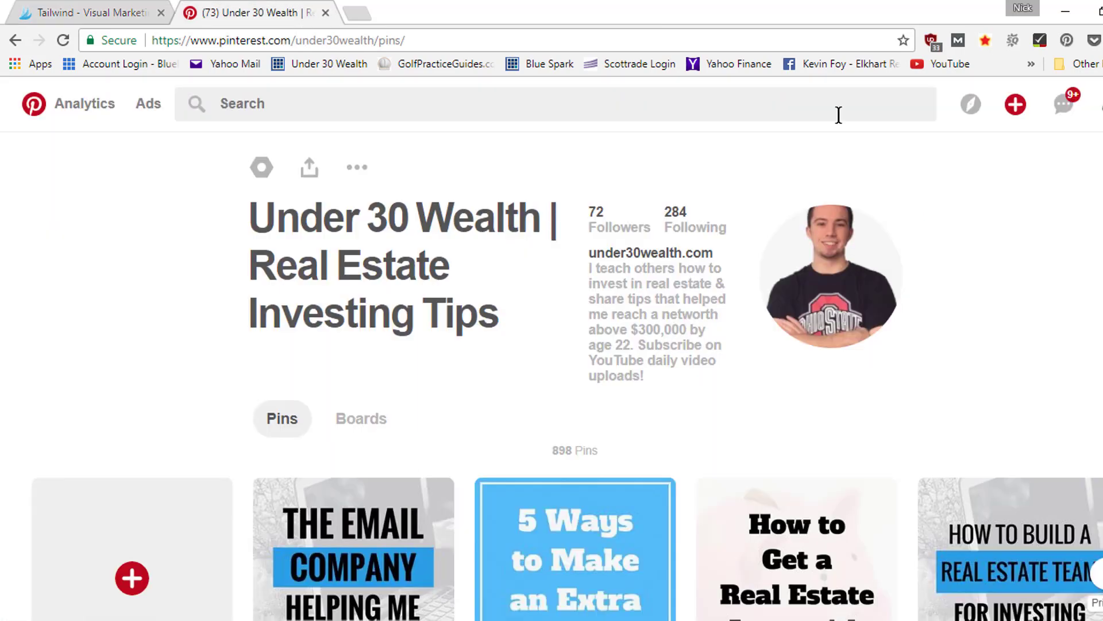
pyautogui.scroll(-5, 567, 379)
pyautogui.scroll(5, 567, 379)
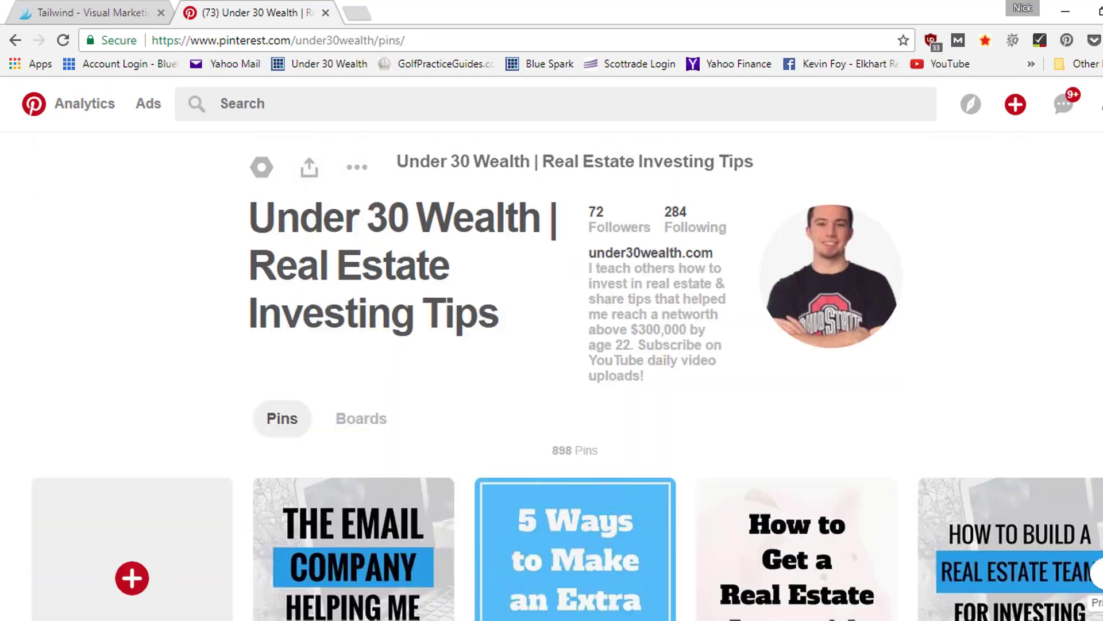
pyautogui.click(362, 419)
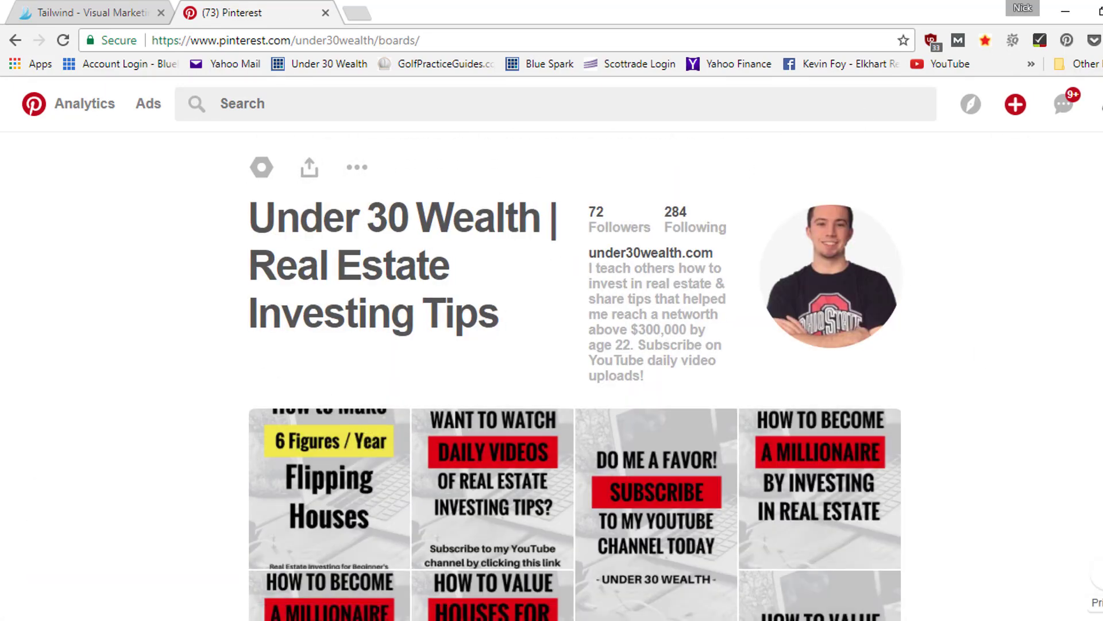
pyautogui.scroll(-5, 479, 428)
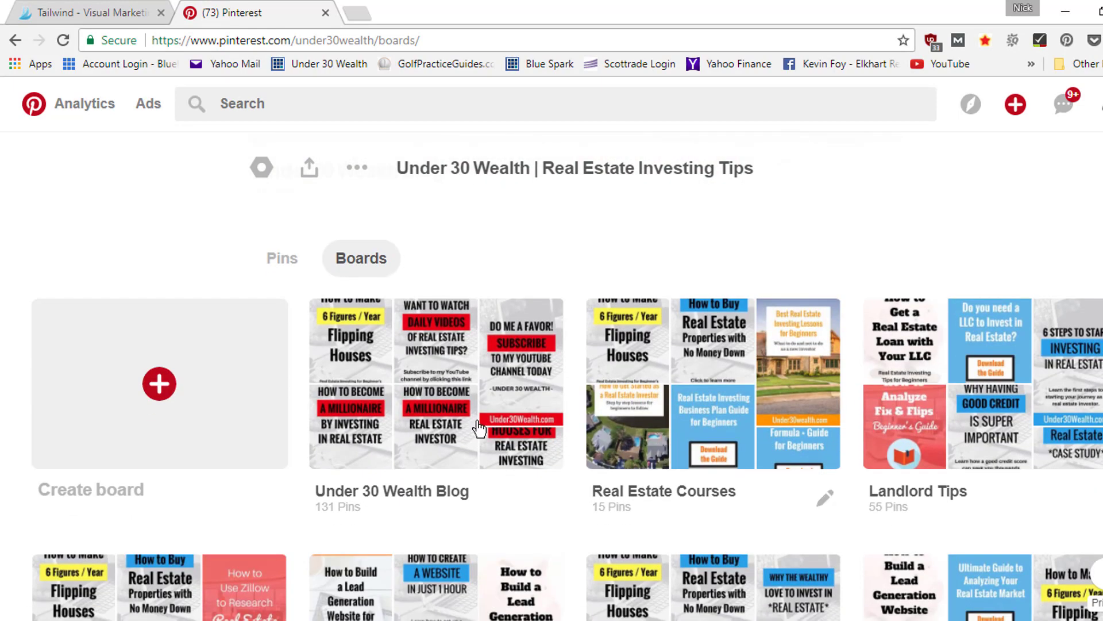
pyautogui.click(396, 424)
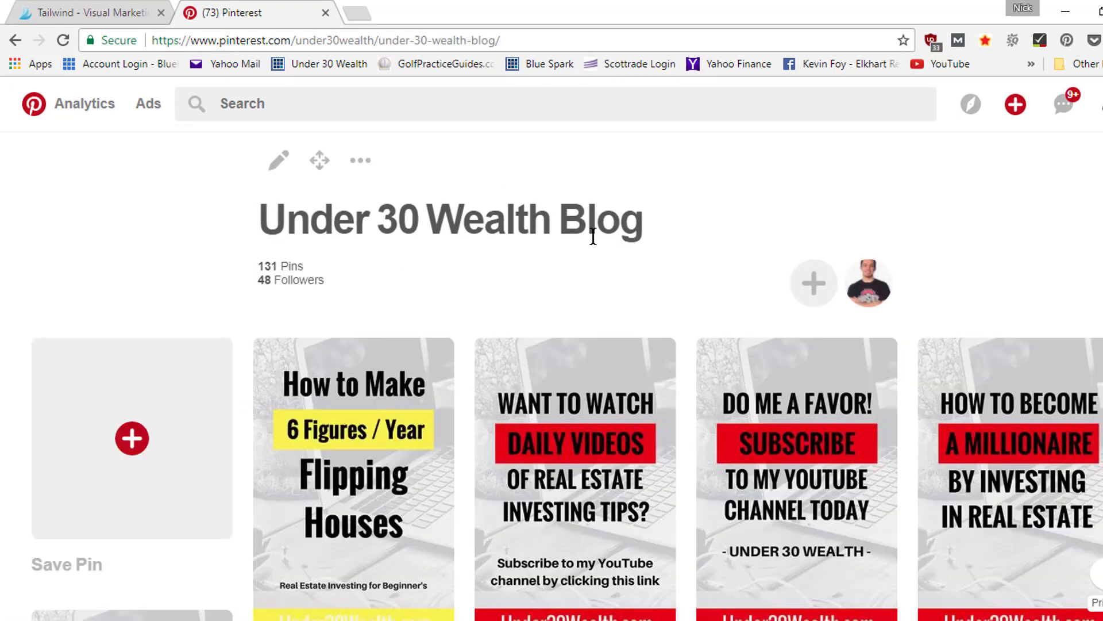
pyautogui.scroll(-2, 512, 214)
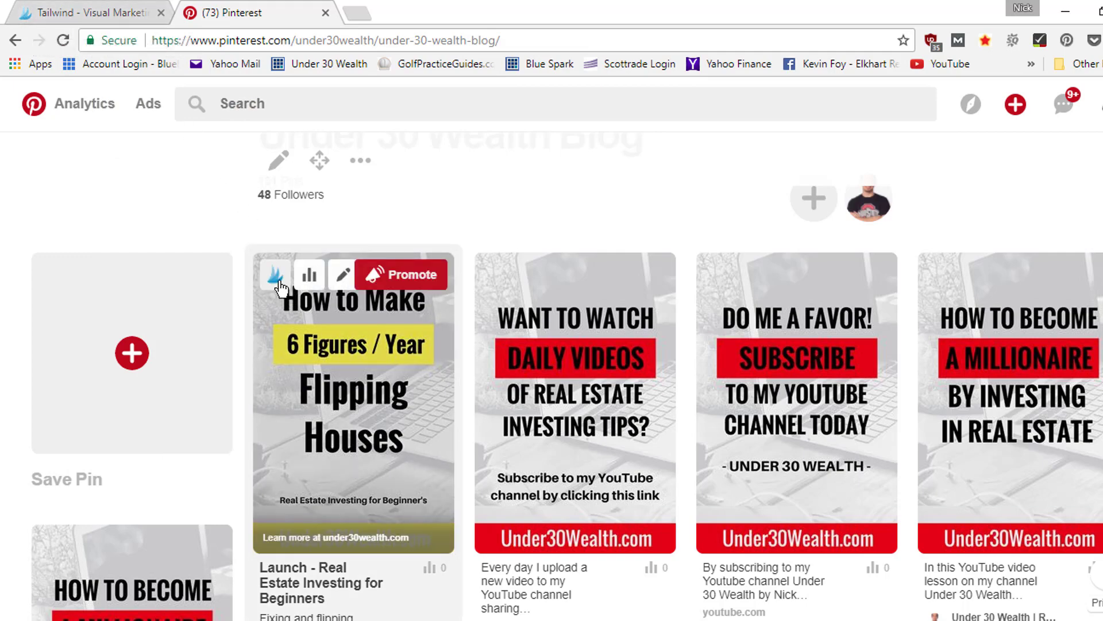
# Send the "How to Make 6 Figures / Year Flipping Houses" pin to Tailwind, saving it for later as a draft.
pyautogui.click(276, 277)
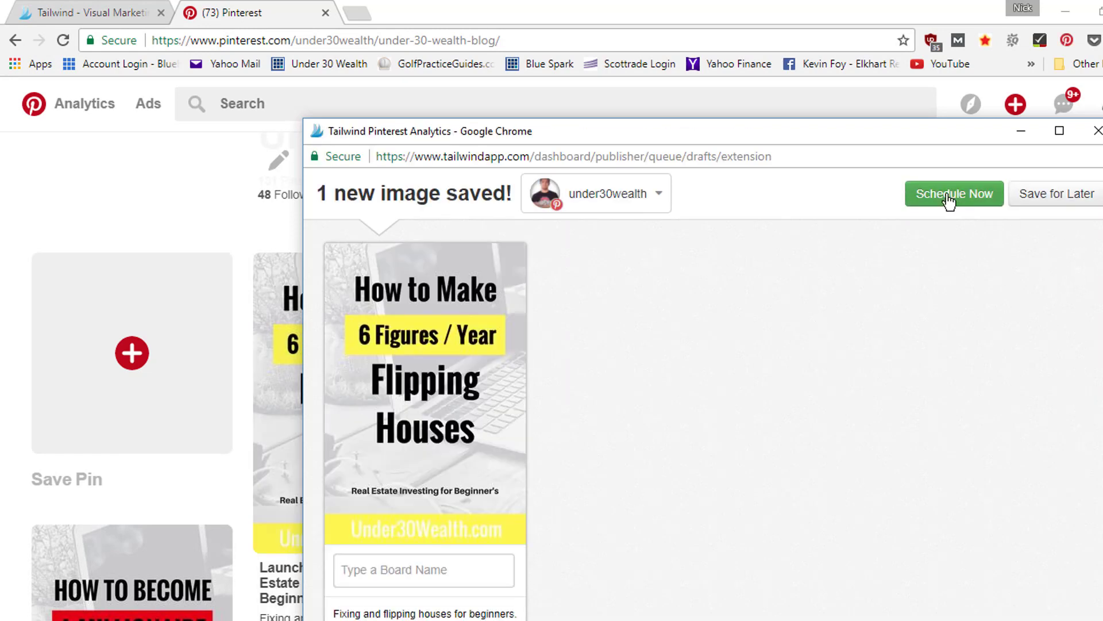
pyautogui.click(1056, 202)
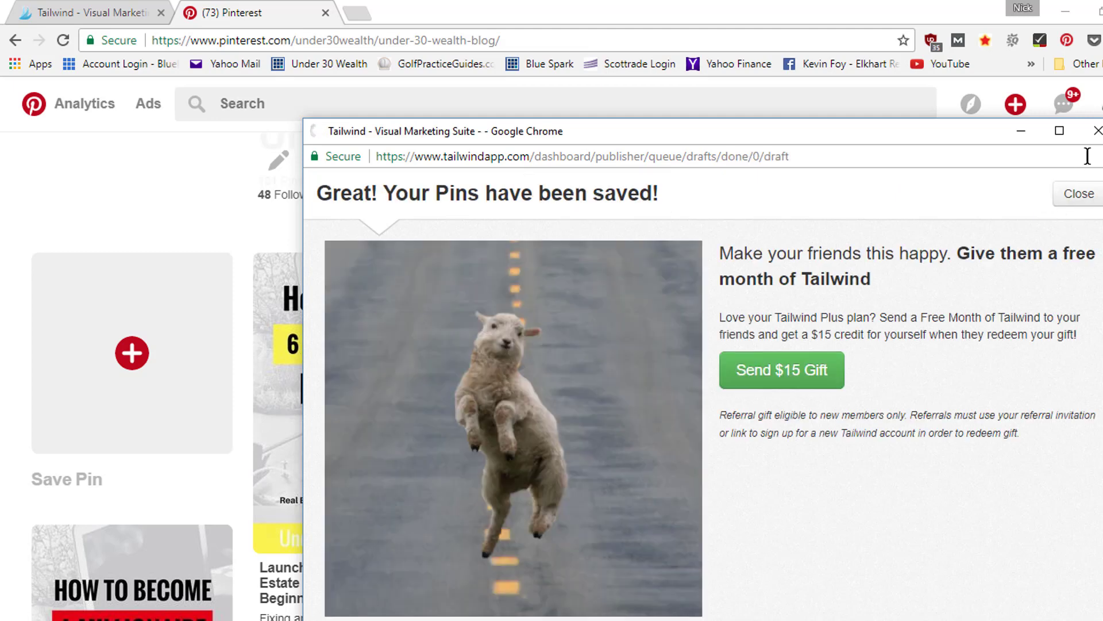
pyautogui.click(1096, 131)
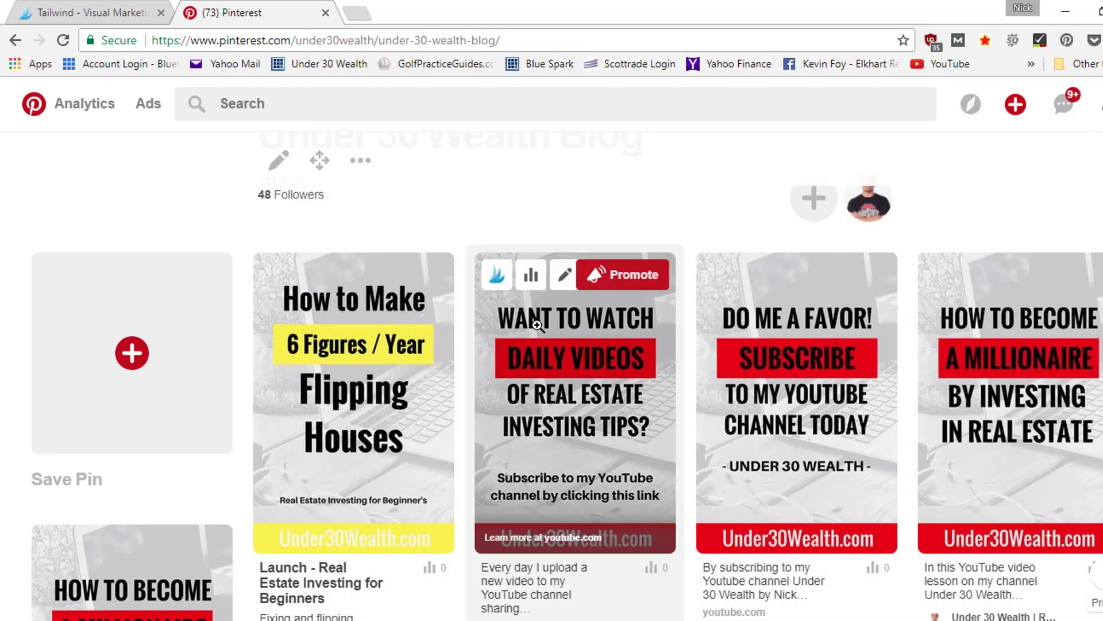
# Open the "Want to Watch Daily Videos of Real Estate Investing Tips?" pin and save it for later as a Tailwind draft.
pyautogui.click(571, 351)
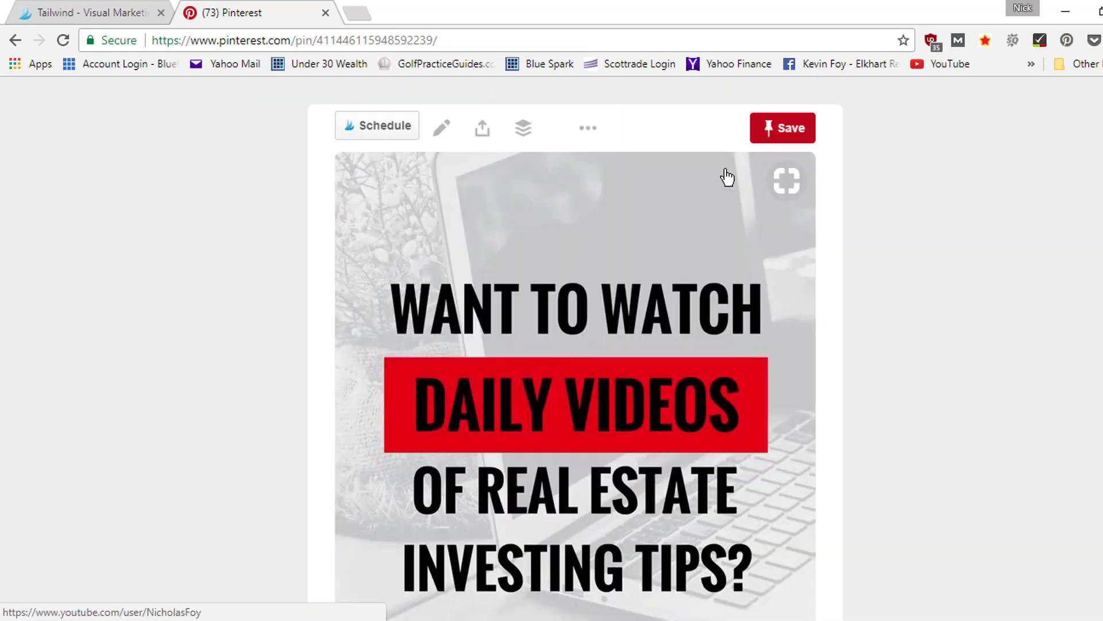
pyautogui.click(368, 126)
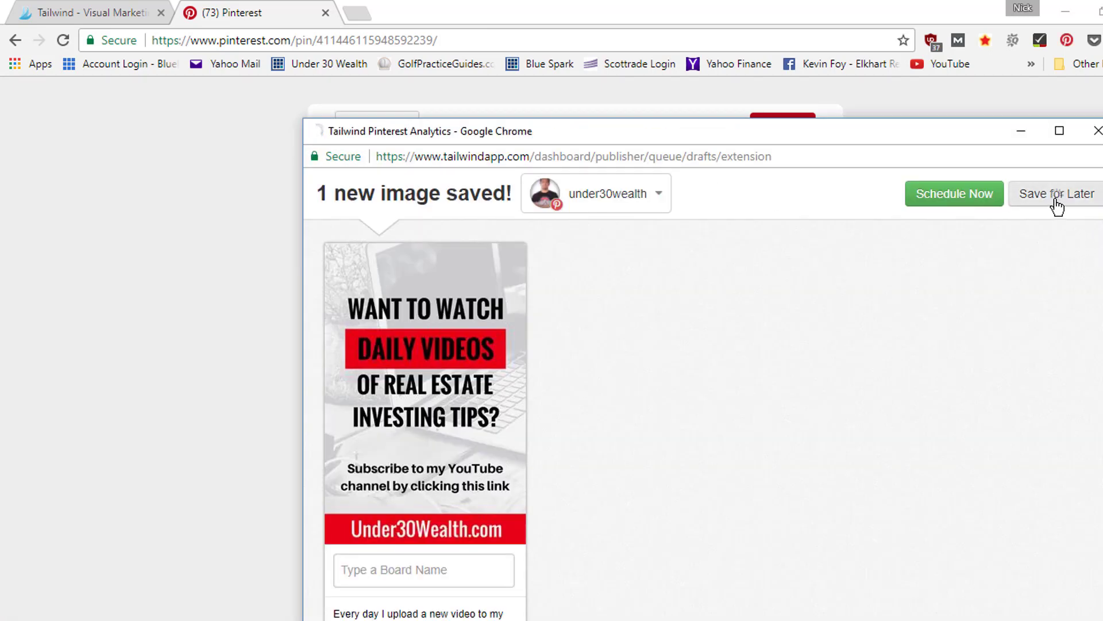
pyautogui.click(648, 196)
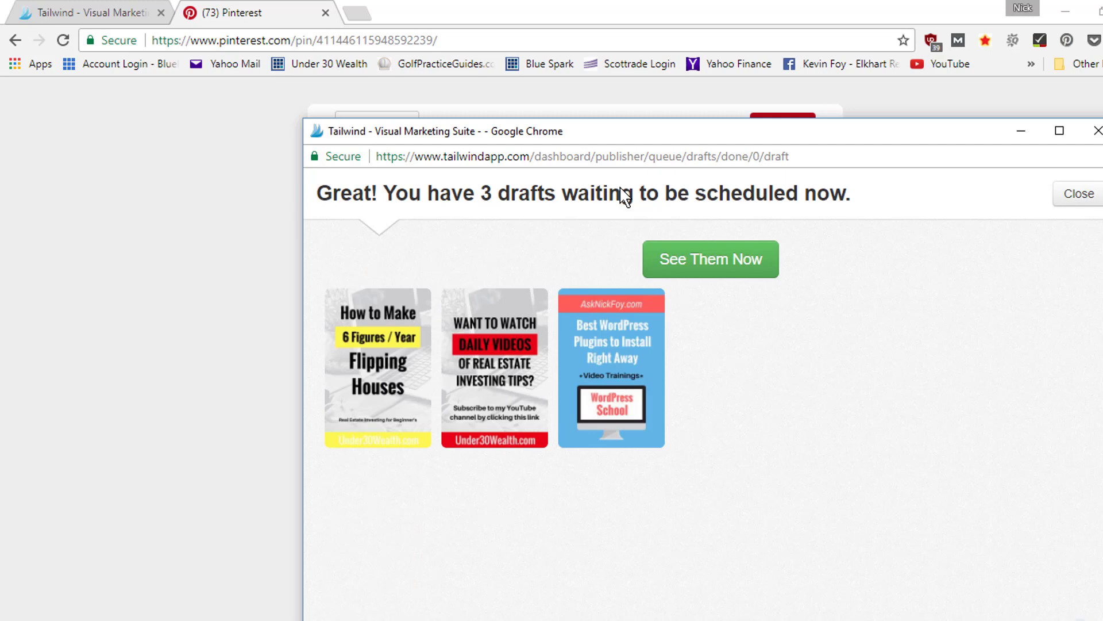
pyautogui.click(1027, 141)
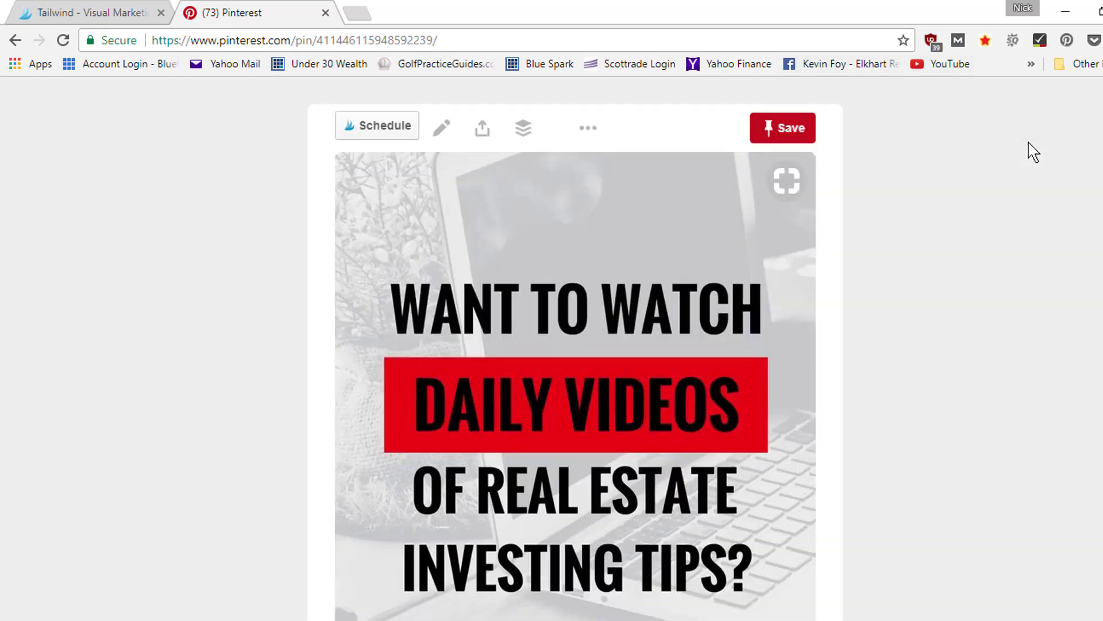
# Switch to Tailwind and open the draft pins waiting to be scheduled.
pyautogui.click(105, 5)
pyautogui.moveTo(50, 207)
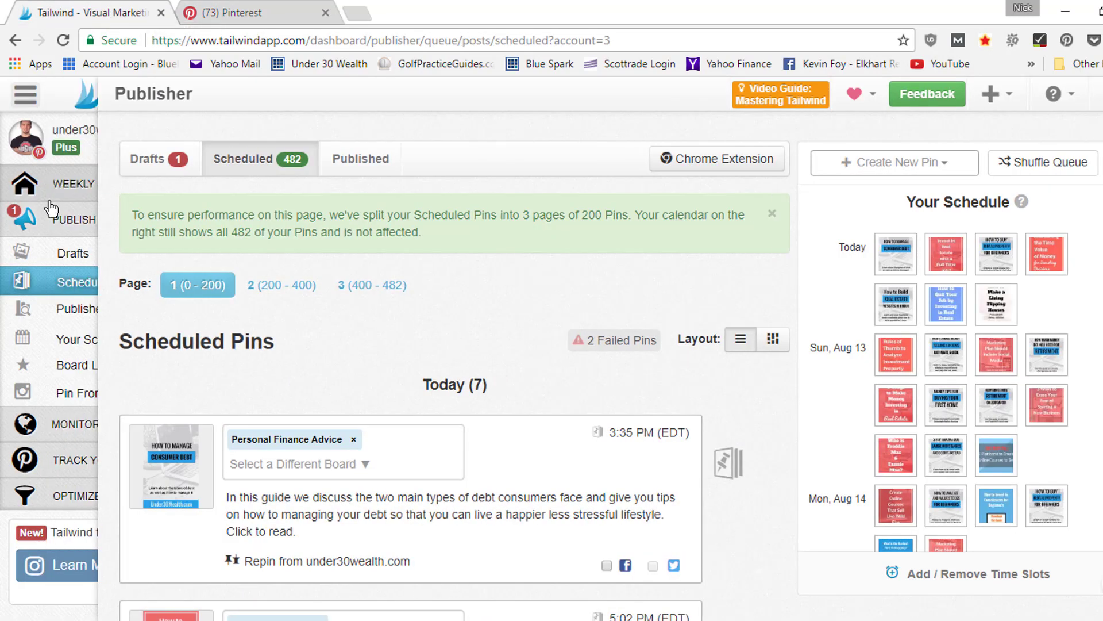
pyautogui.click(92, 255)
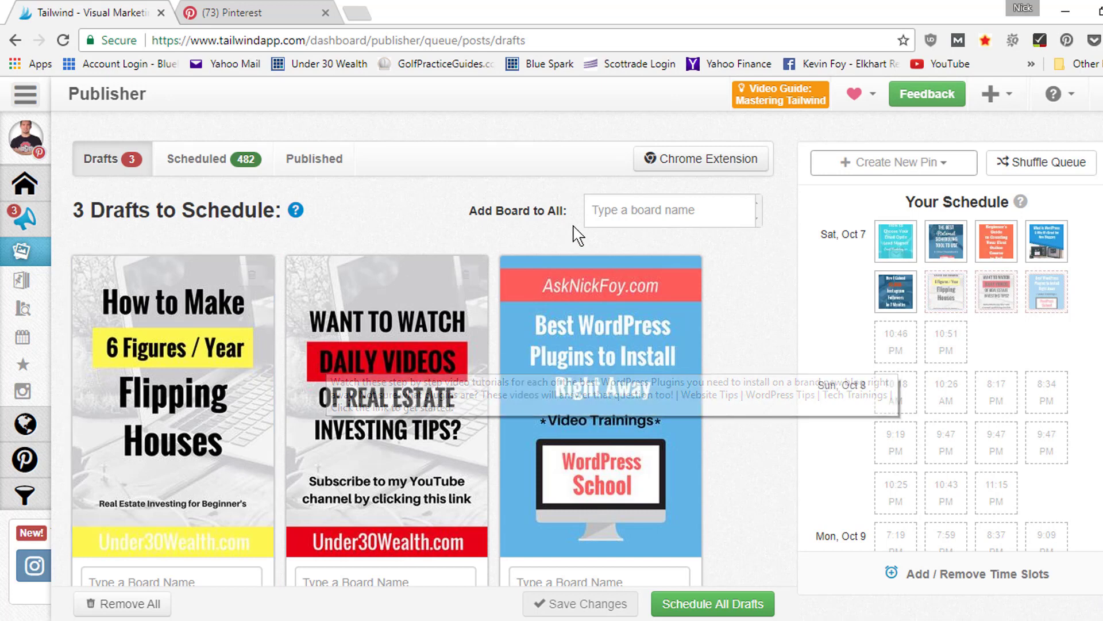
pyautogui.click(619, 220)
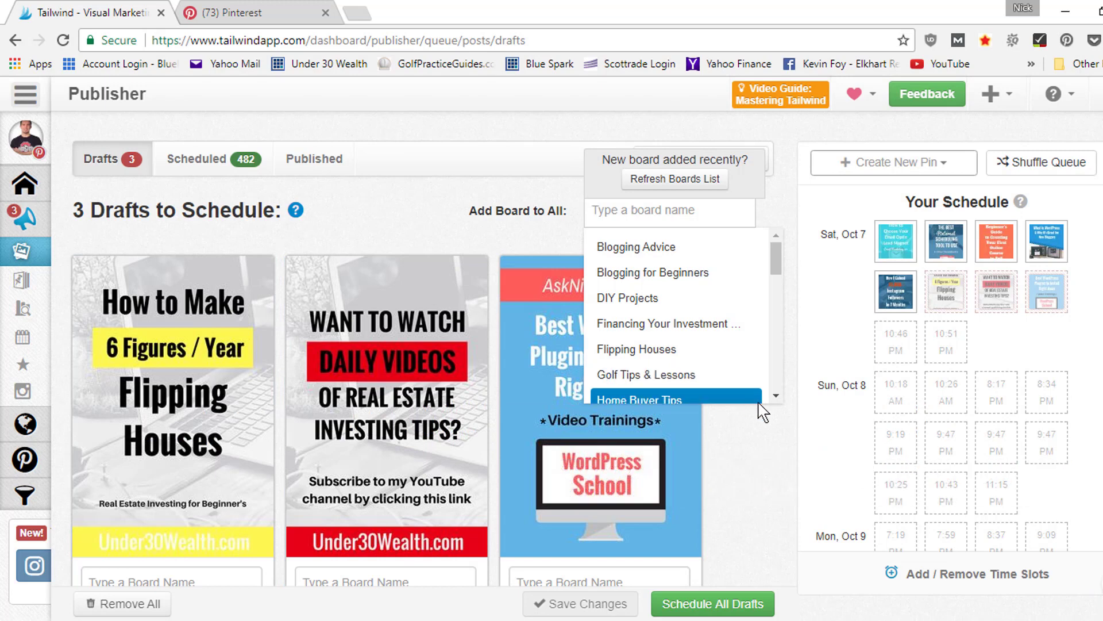
pyautogui.click(777, 396)
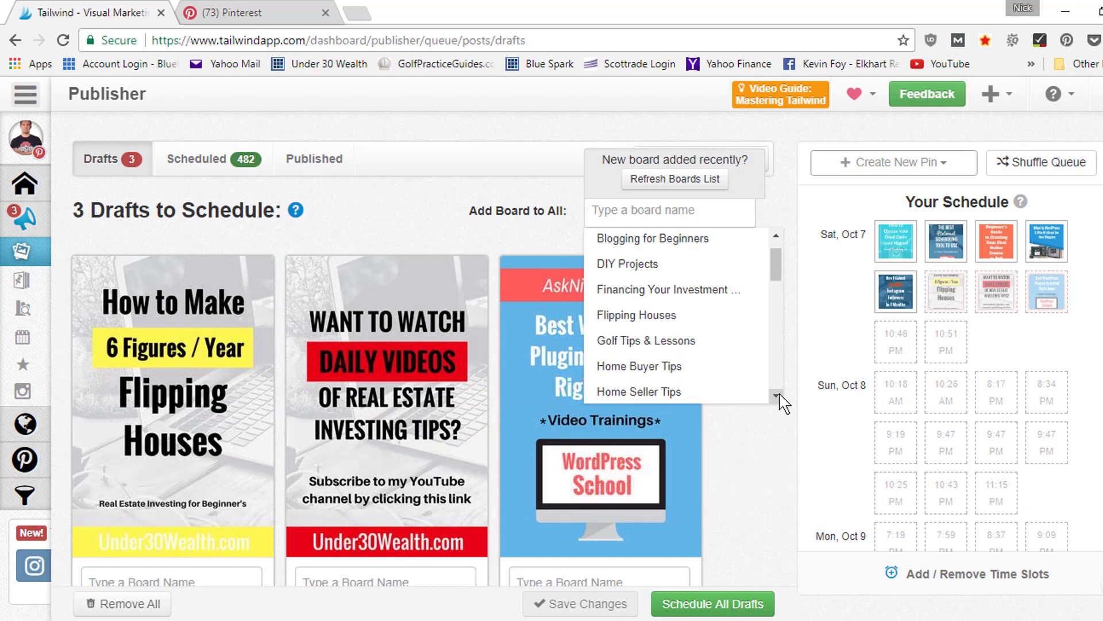
pyautogui.click(777, 396)
pyautogui.click(779, 446)
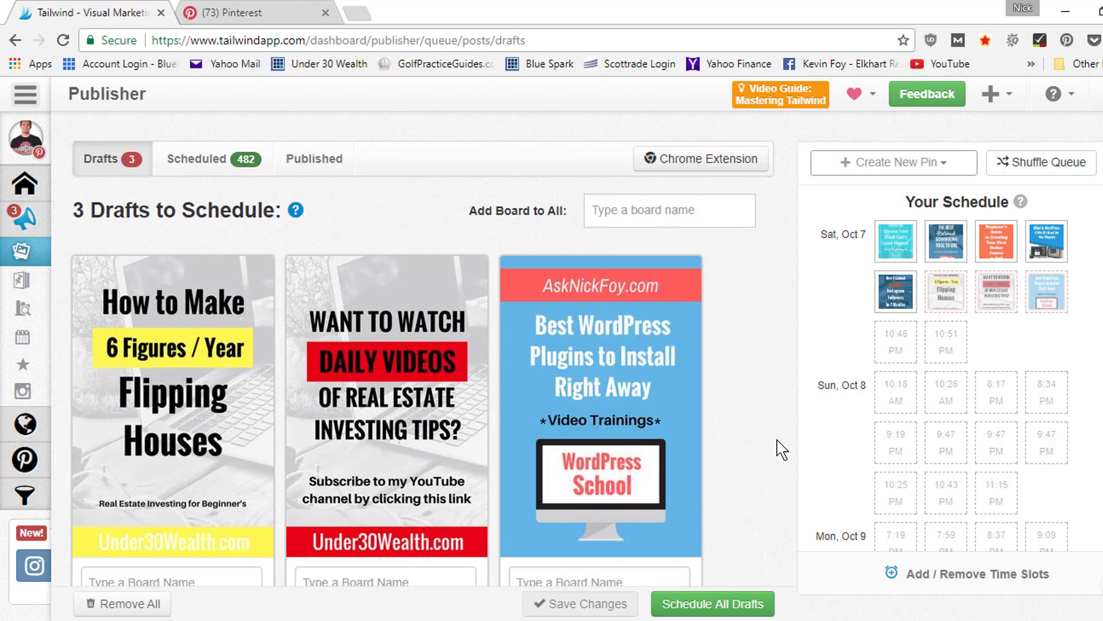
# Delete the "Best WordPress Plugins to Install Right Away" draft and add the Flipping Houses board to all remaining drafts.
pyautogui.click(681, 275)
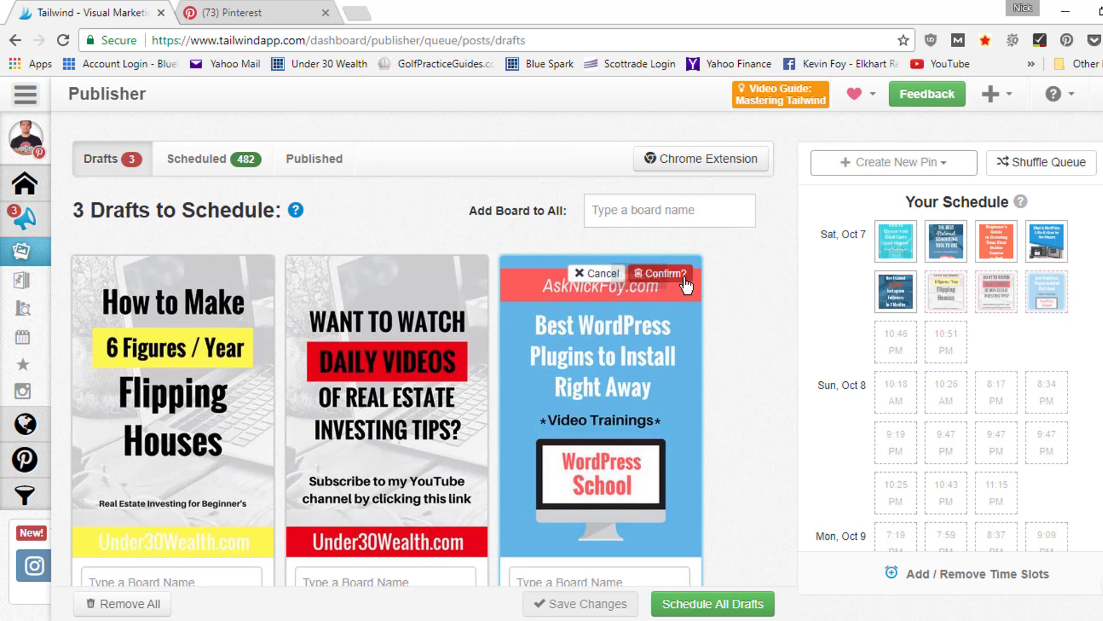
pyautogui.click(647, 276)
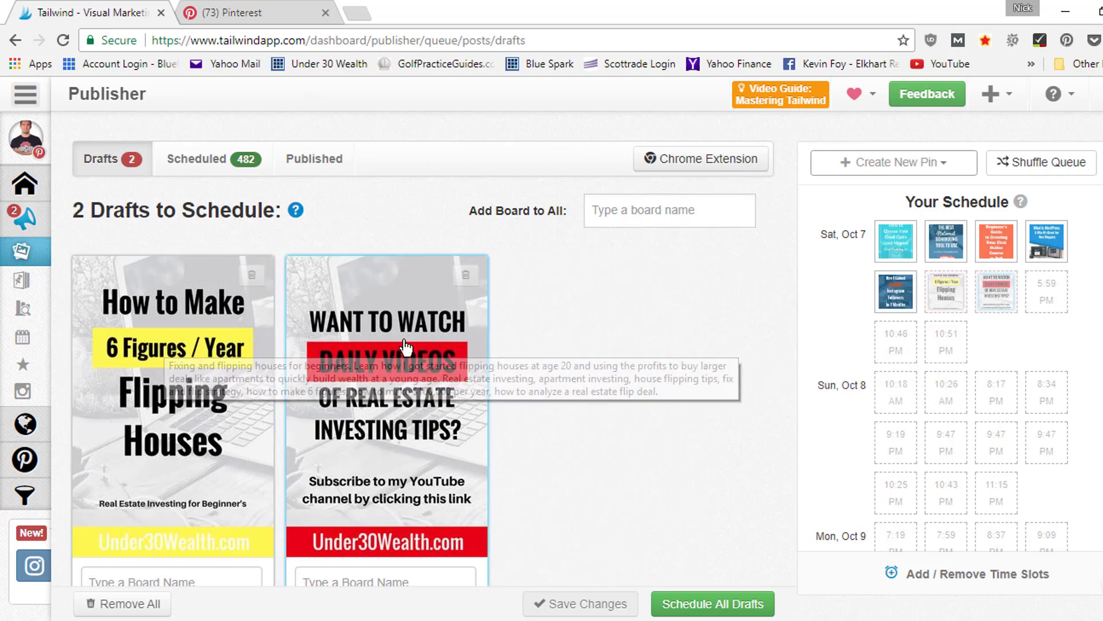
pyautogui.click(677, 210)
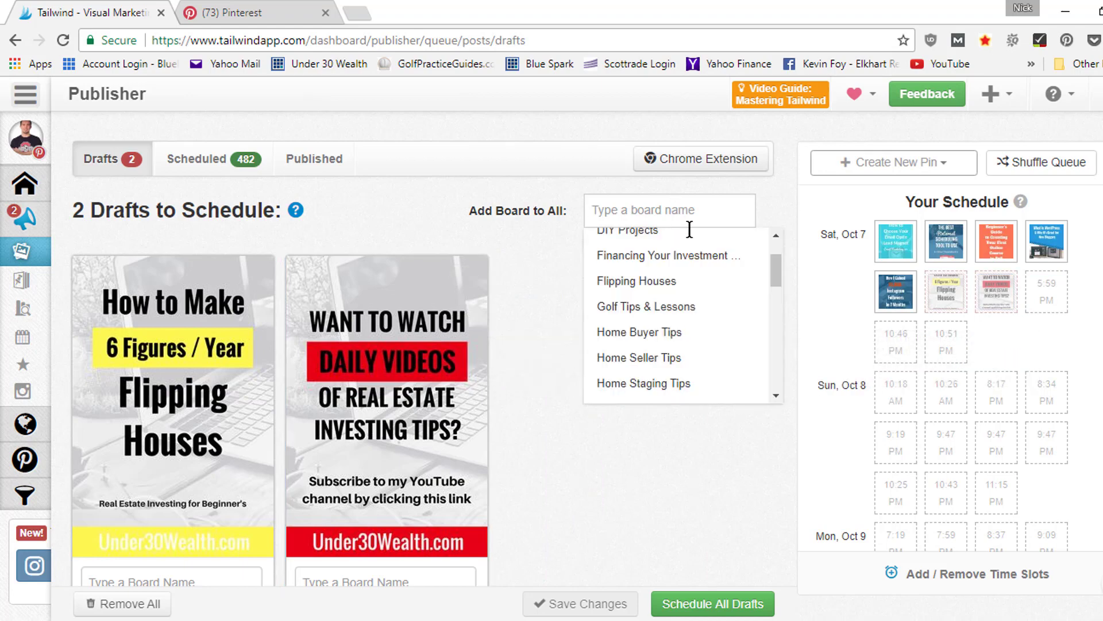
pyautogui.click(703, 279)
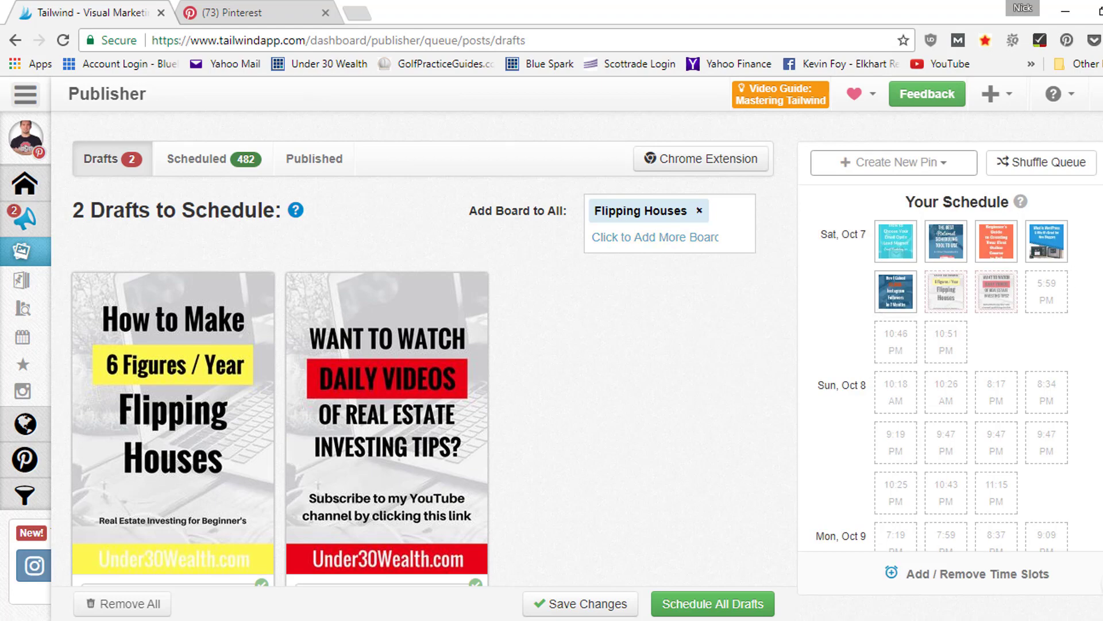
# Add the Financing Your Investment…, Home Seller Tips and Home Buyer Tips boards to all drafts.
pyautogui.scroll(-3, 533, 448)
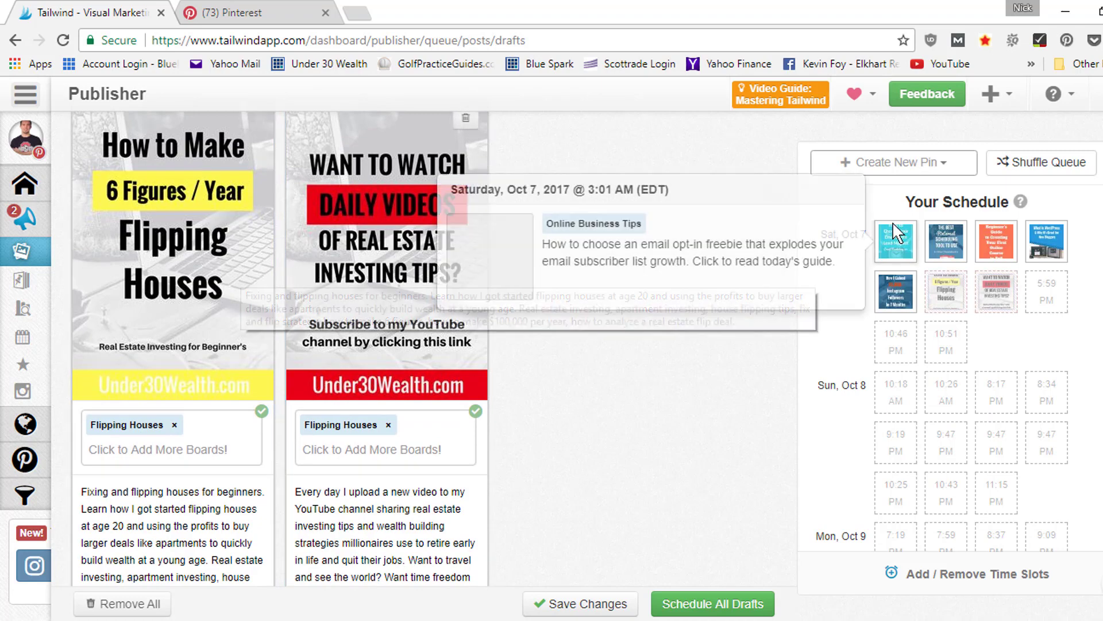
pyautogui.scroll(3, 414, 345)
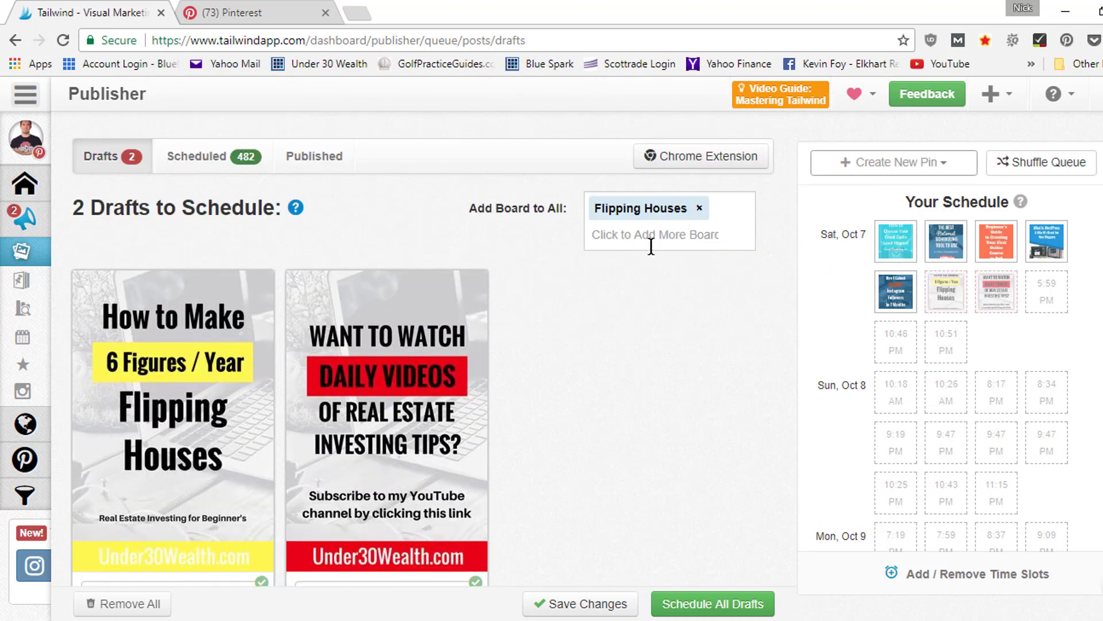
pyautogui.click(651, 246)
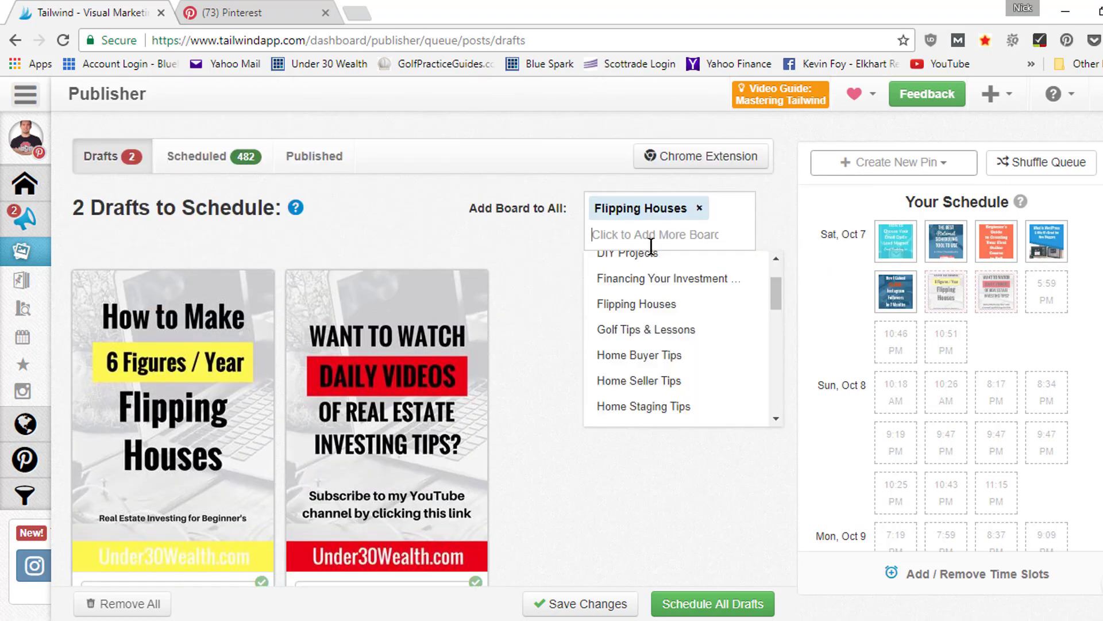
pyautogui.click(697, 278)
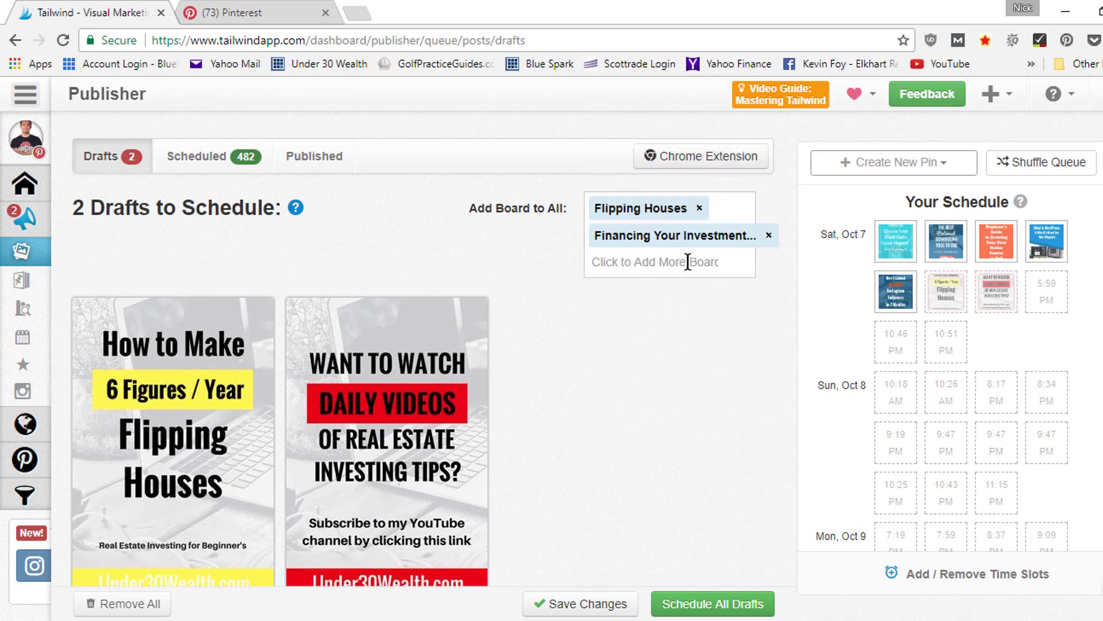
pyautogui.click(690, 261)
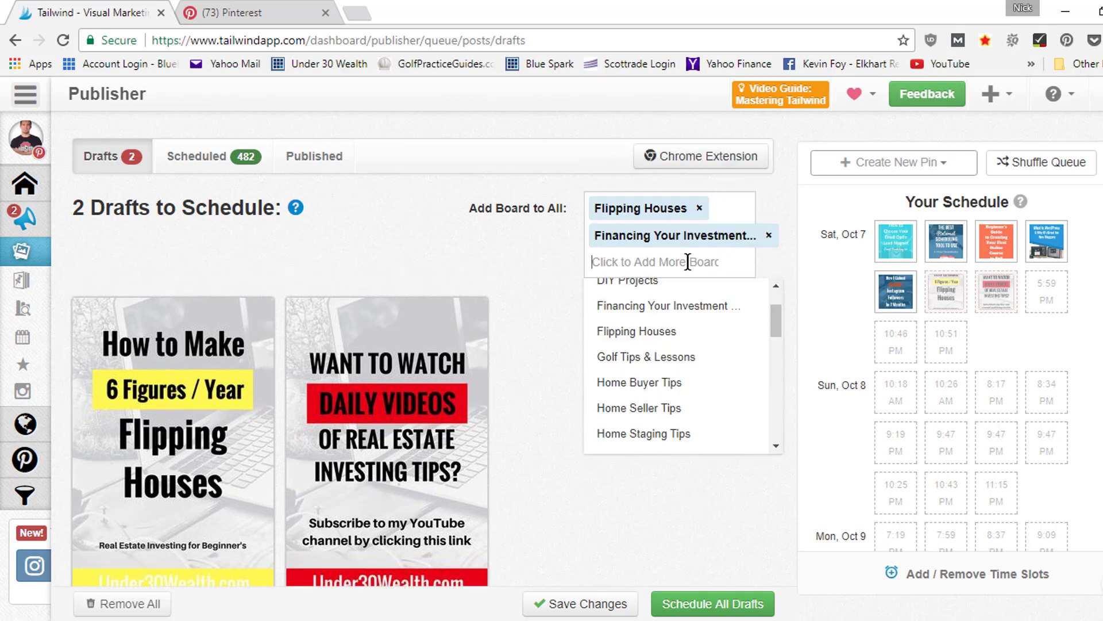
pyautogui.click(733, 413)
pyautogui.click(687, 289)
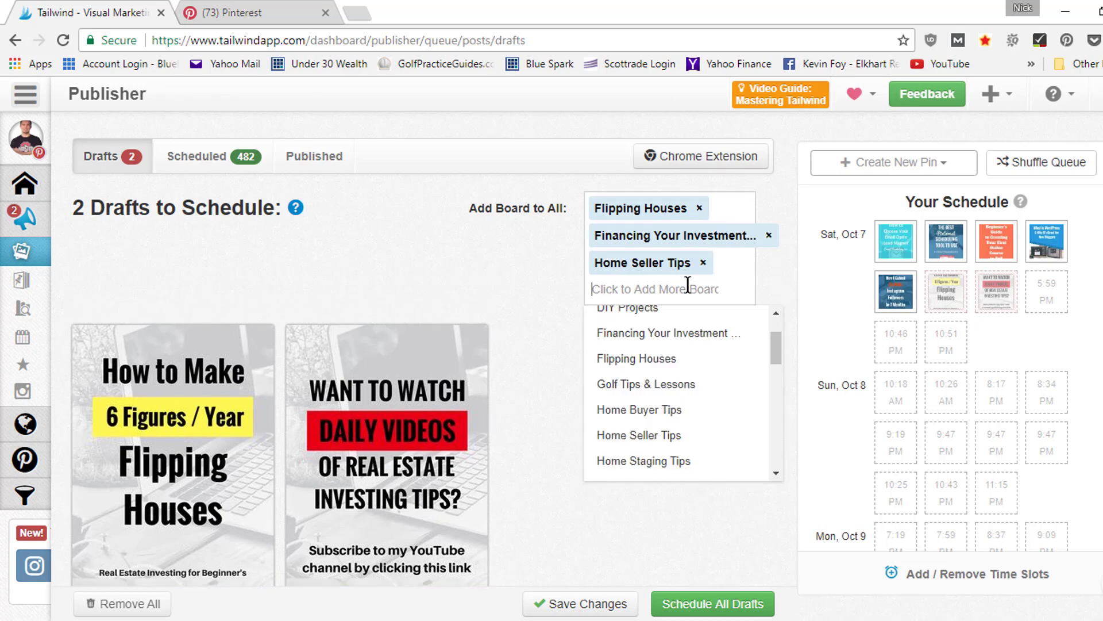
pyautogui.click(692, 409)
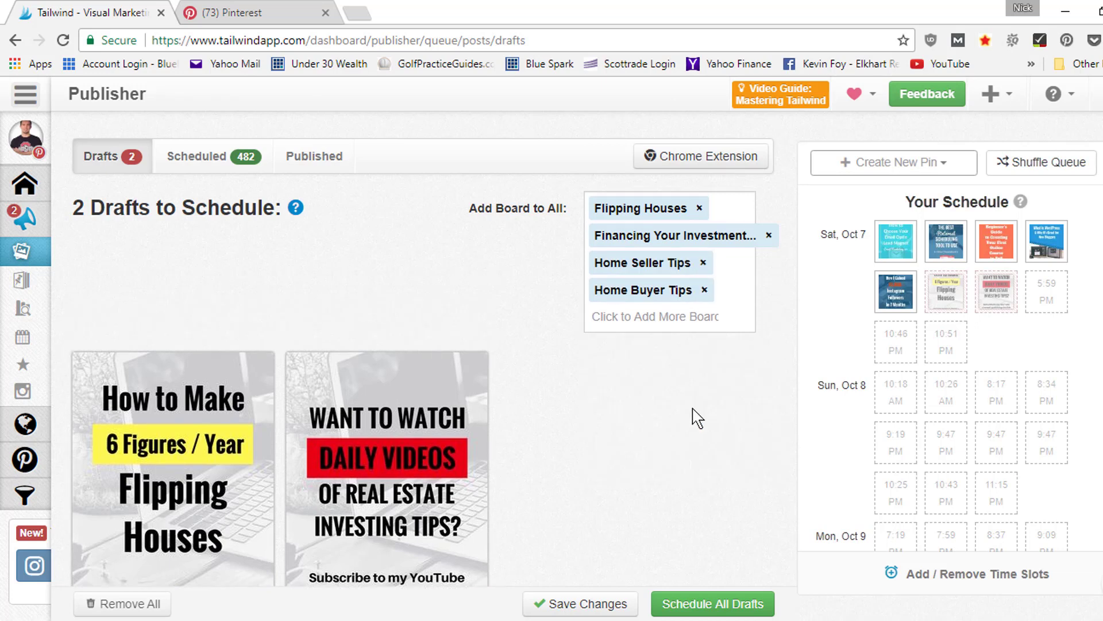
# Check the boards assigned to both drafts and schedule all drafts into the queue.
pyautogui.scroll(-5, 825, 405)
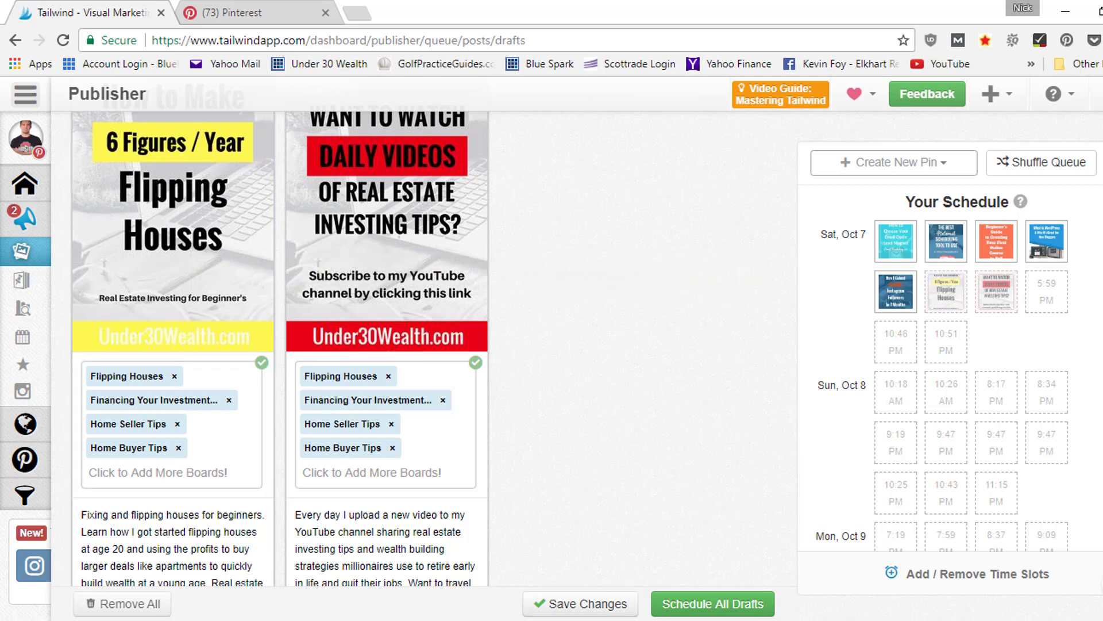
pyautogui.scroll(2, 613, 366)
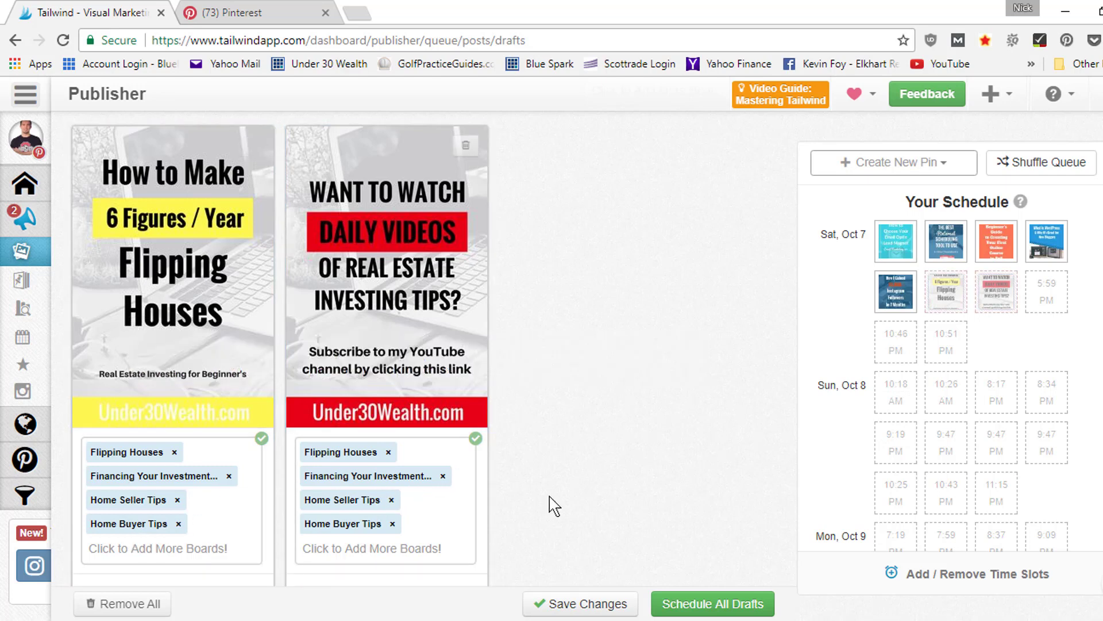
pyautogui.click(712, 605)
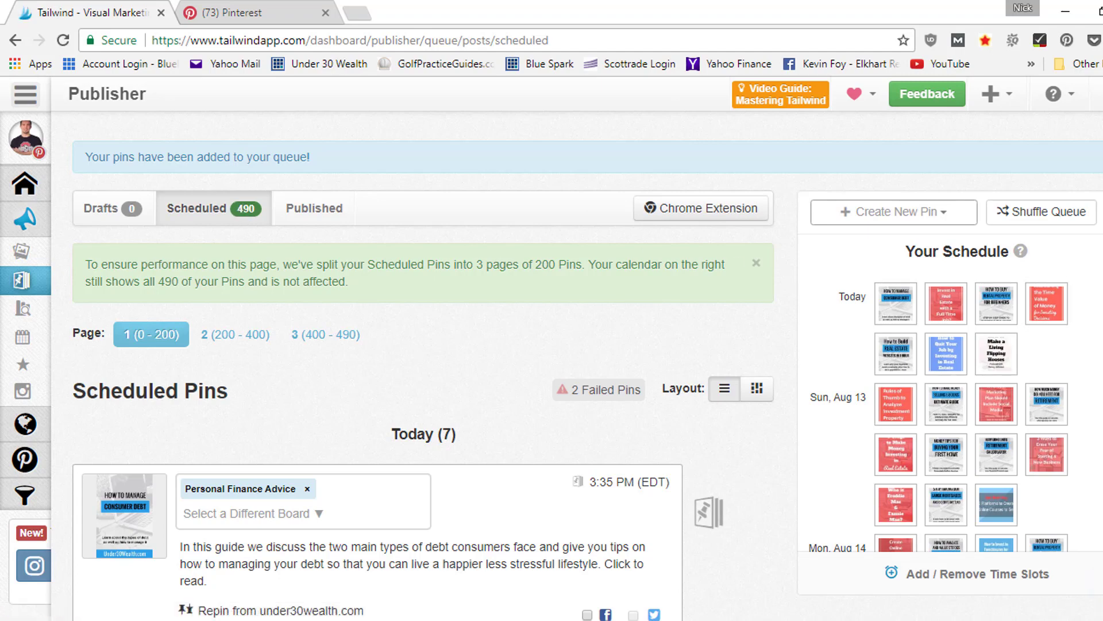
# Examine the posting schedule through Sun, Oct 8 to find the time slots given to the new pins.
pyautogui.scroll(-10, 971, 411)
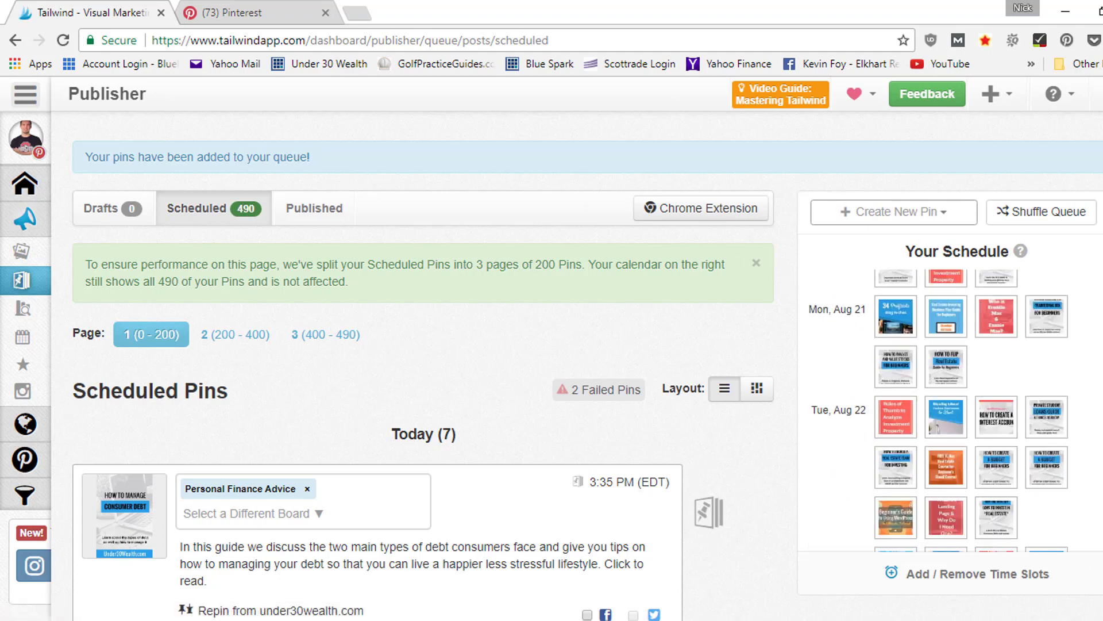
pyautogui.scroll(-15, 972, 411)
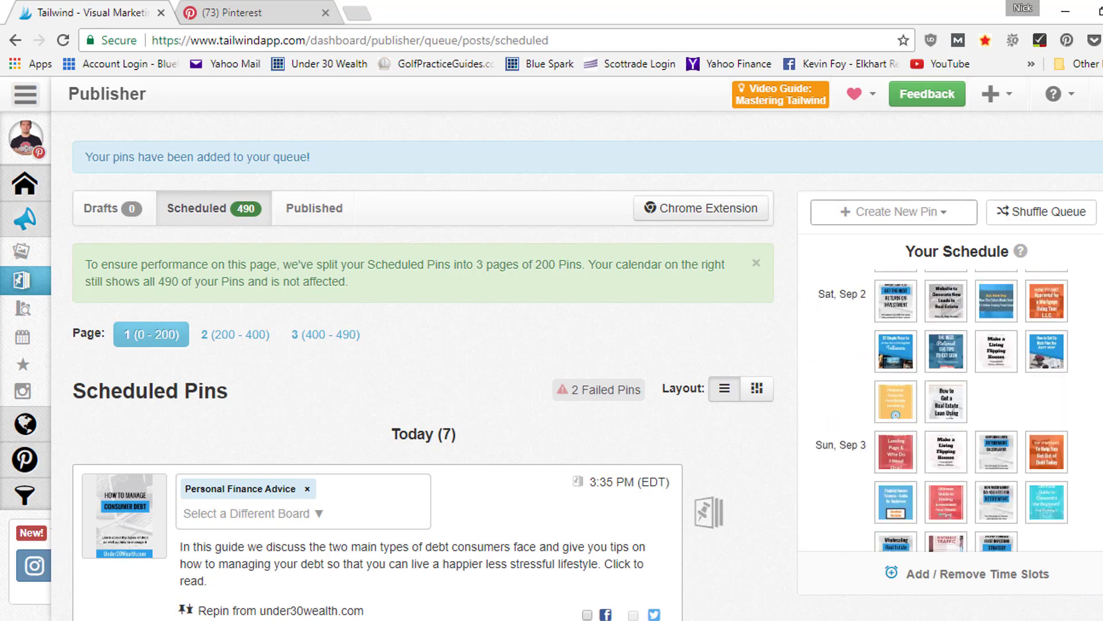
pyautogui.scroll(-20, 972, 411)
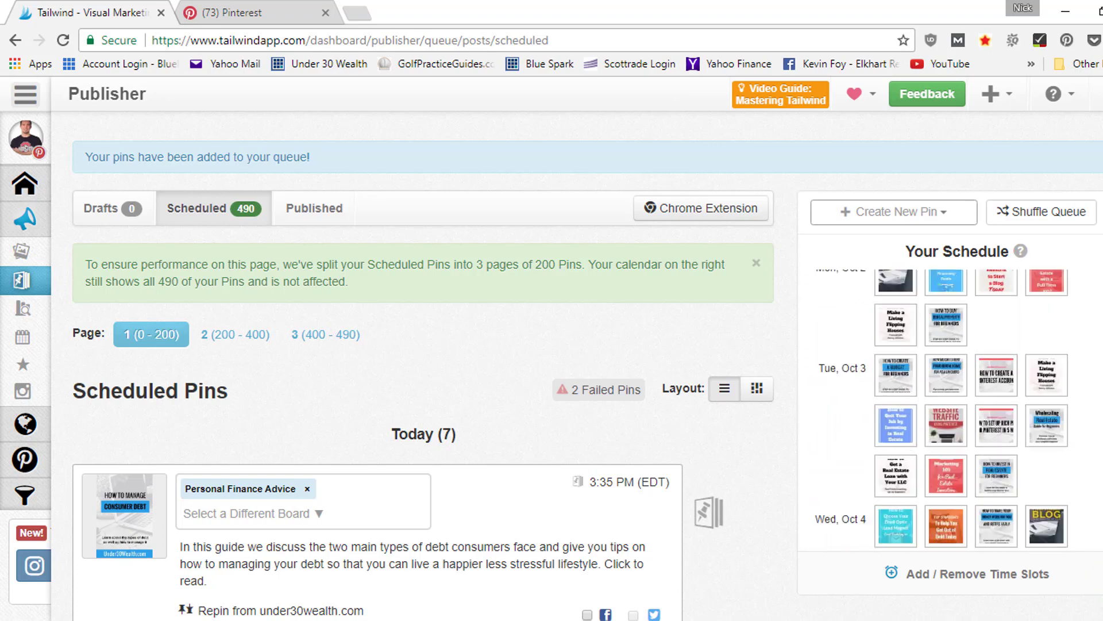
pyautogui.scroll(-5, 971, 411)
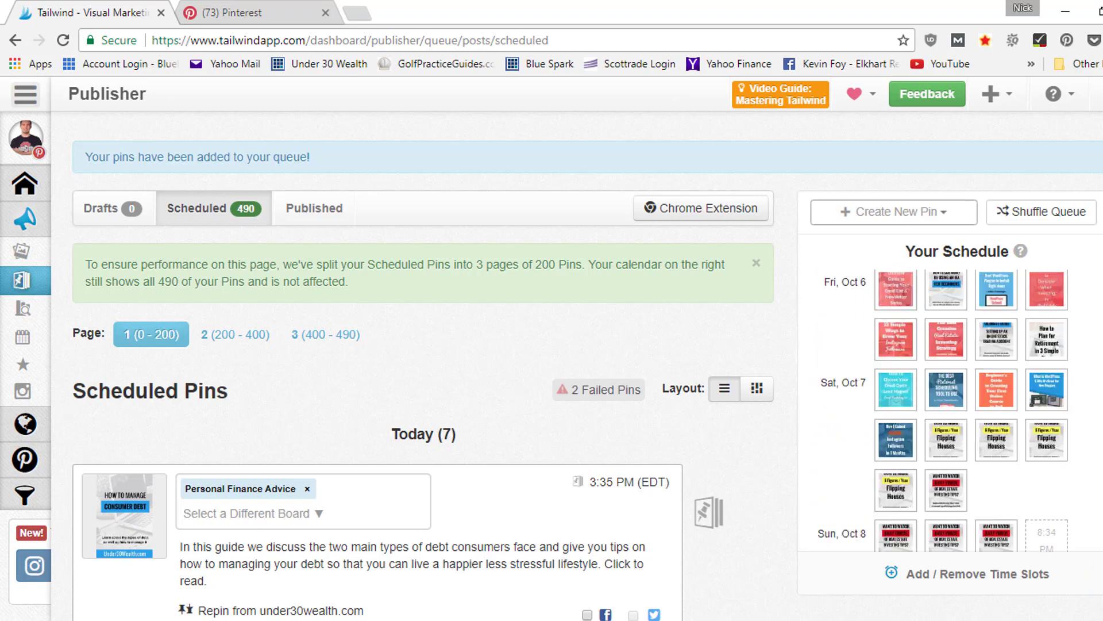
pyautogui.scroll(-3, 972, 411)
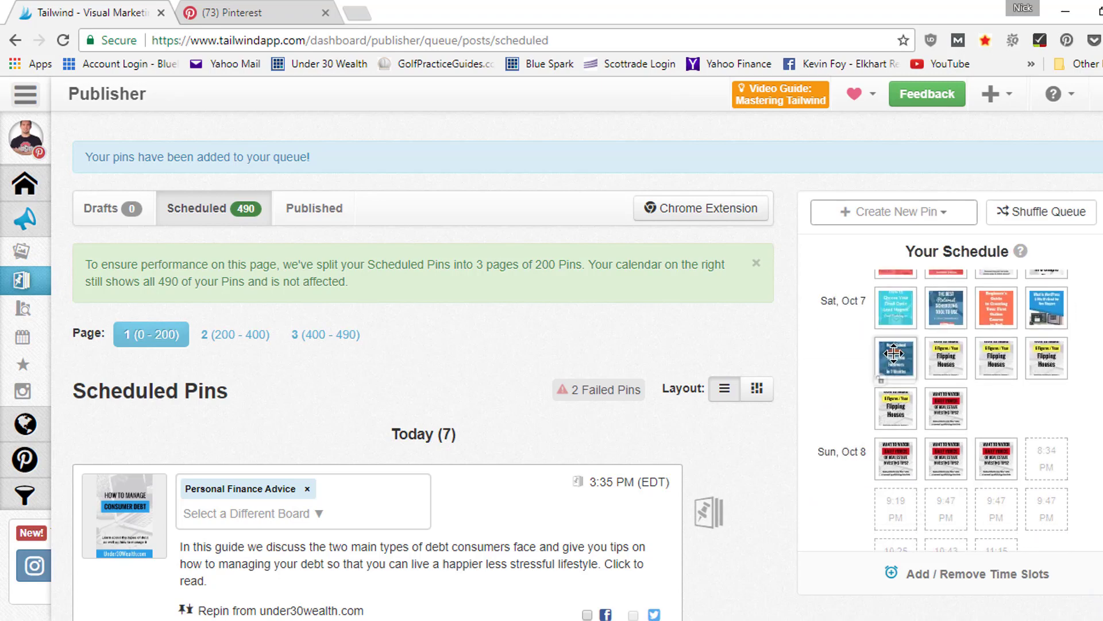
pyautogui.moveTo(898, 356)
pyautogui.moveTo(1029, 358)
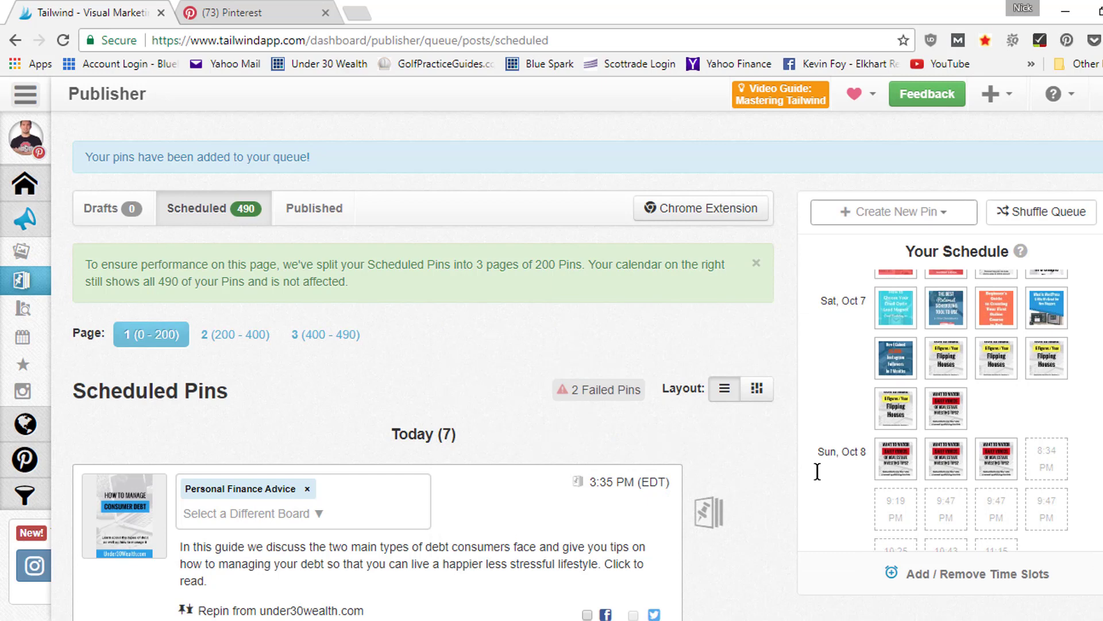
pyautogui.moveTo(992, 502)
pyautogui.moveTo(1047, 308)
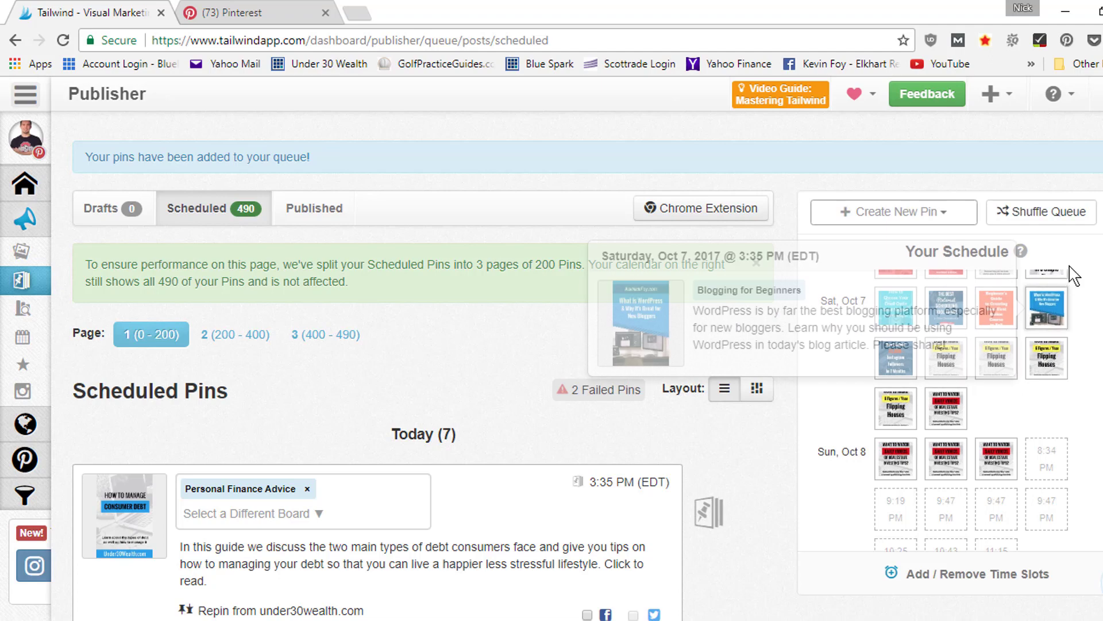
# Shuffle the queue of unlocked scheduled pins and preview a flipping-houses pin on Sat, Oct 7.
pyautogui.click(1071, 217)
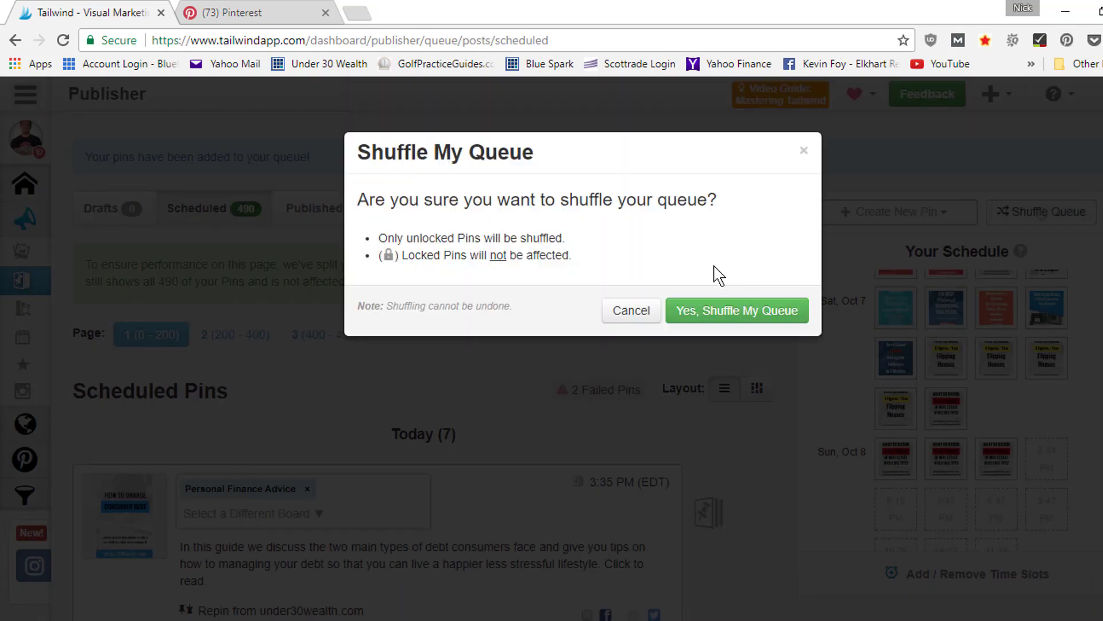
pyautogui.click(721, 311)
pyautogui.moveTo(946, 362)
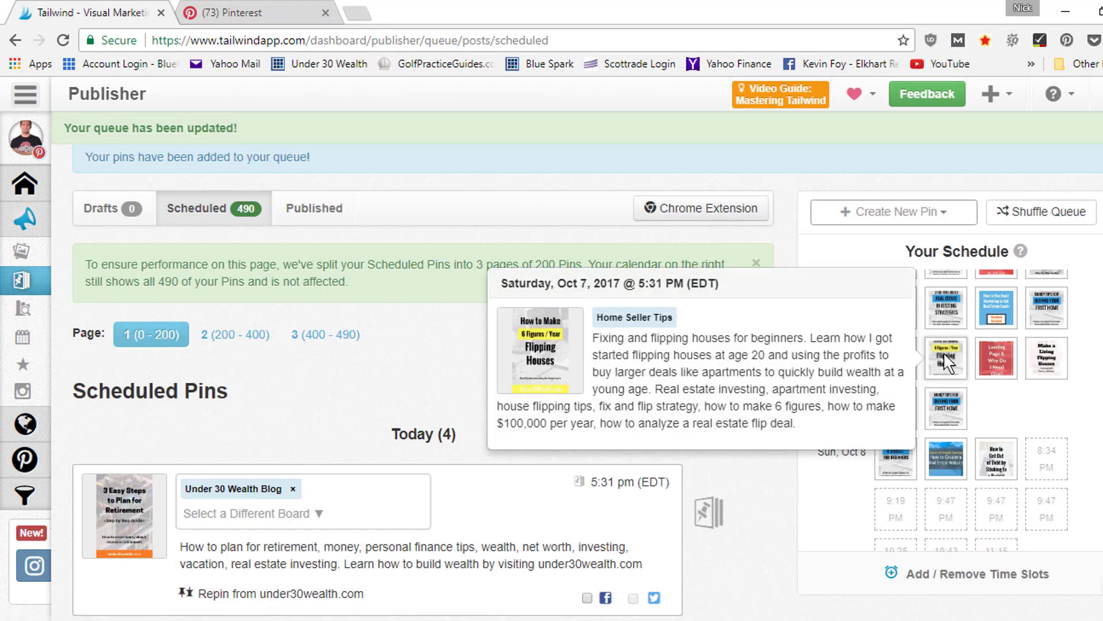
# Examine how the pins are distributed across the September and October dates of the shuffled schedule.
pyautogui.scroll(15, 971, 411)
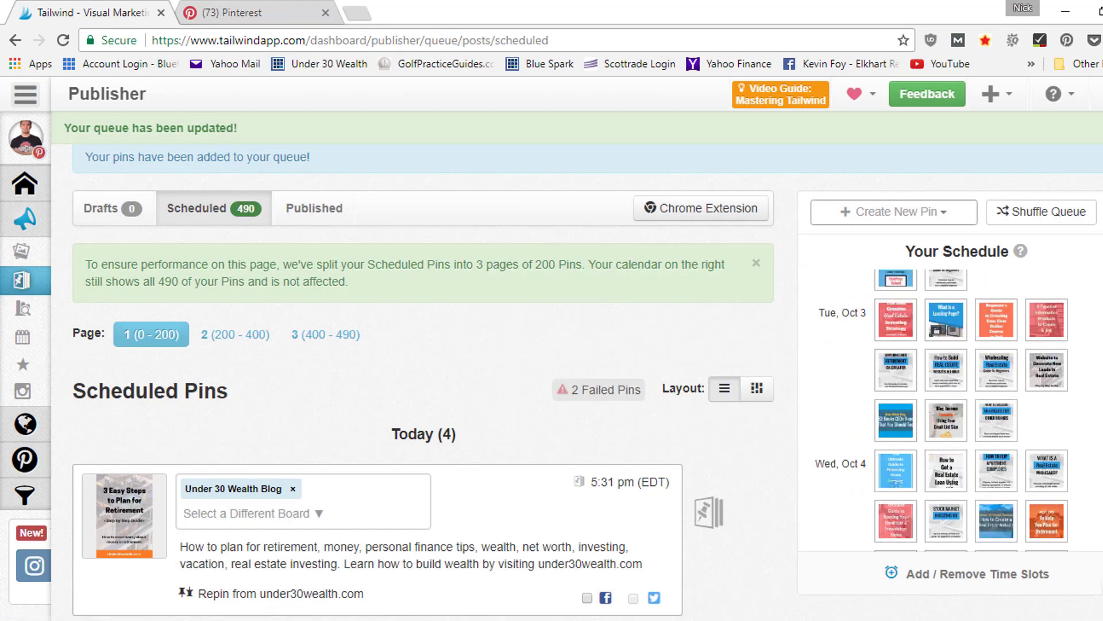
pyautogui.scroll(5, 971, 410)
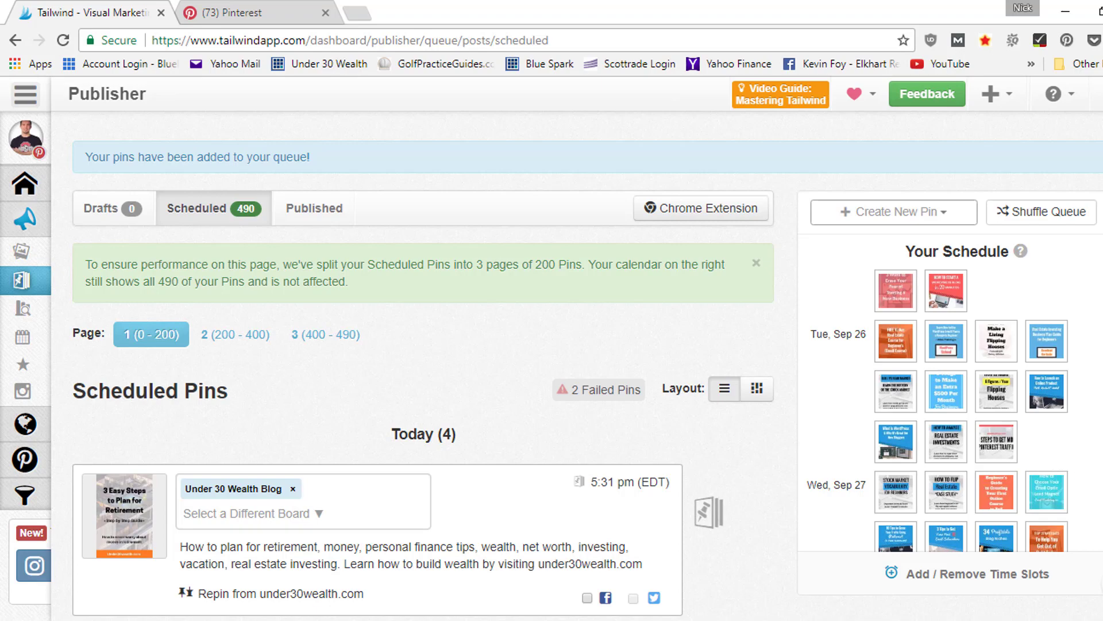
pyautogui.scroll(10, 972, 411)
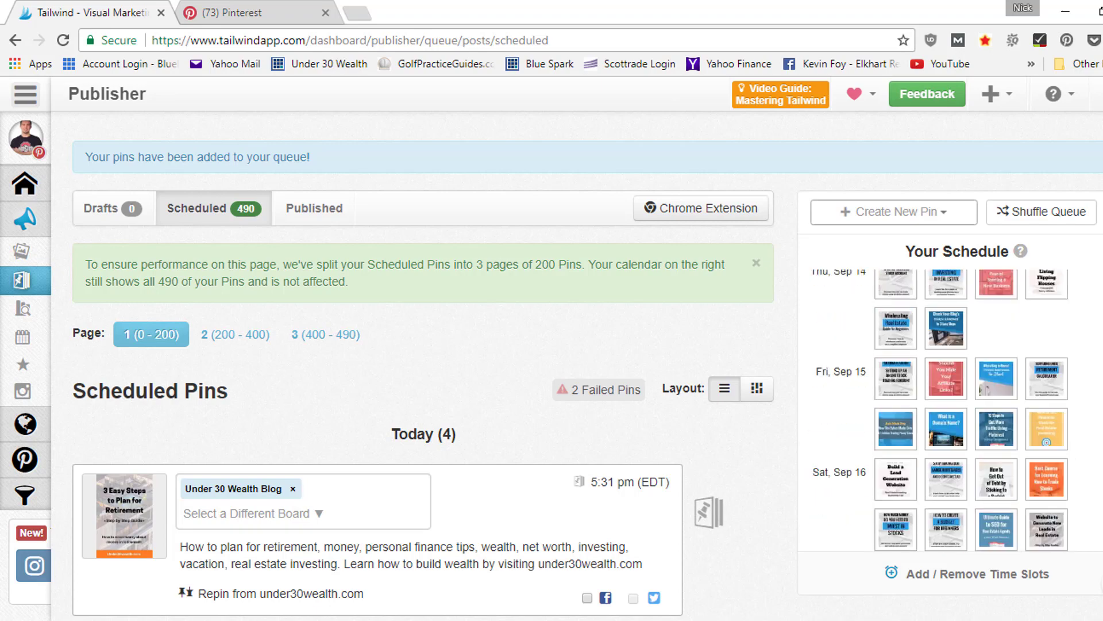
pyautogui.scroll(8, 940, 410)
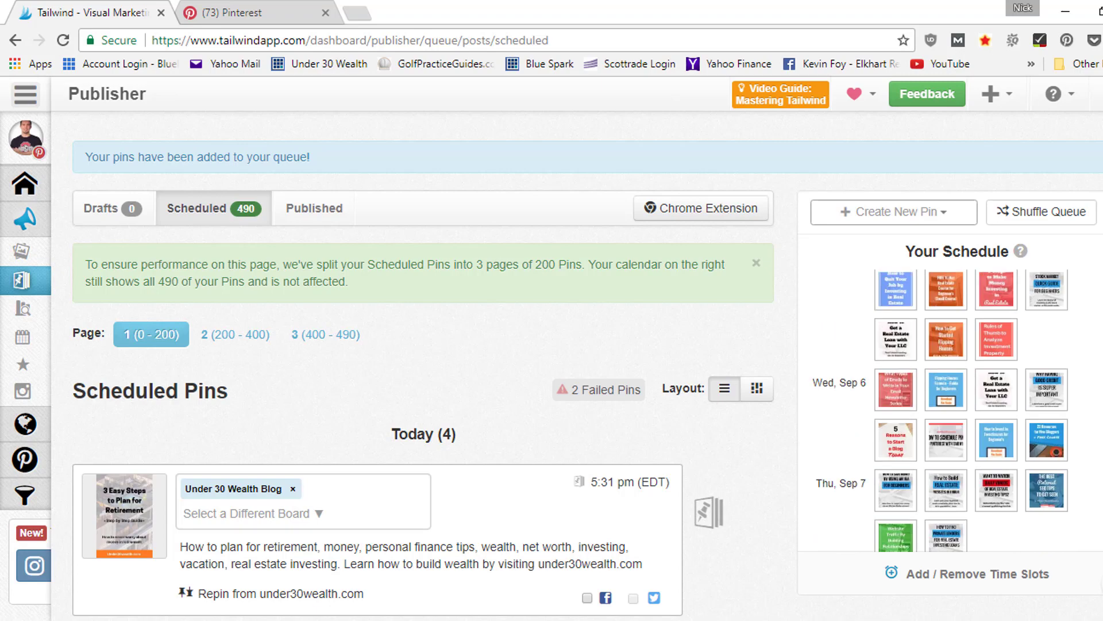
pyautogui.scroll(5, 971, 411)
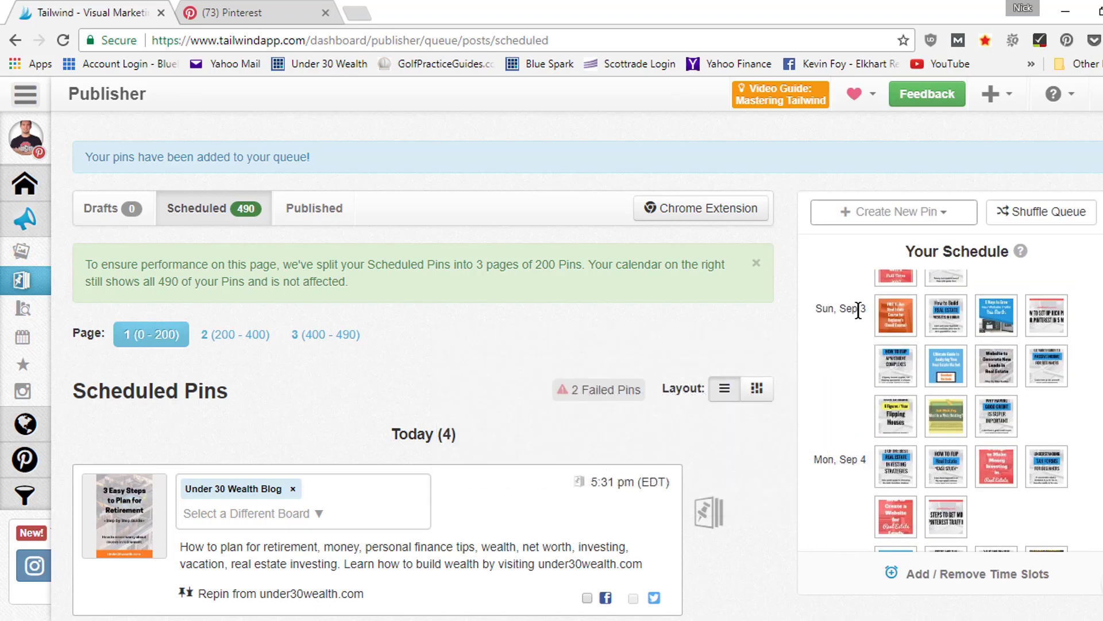
pyautogui.scroll(-20, 971, 411)
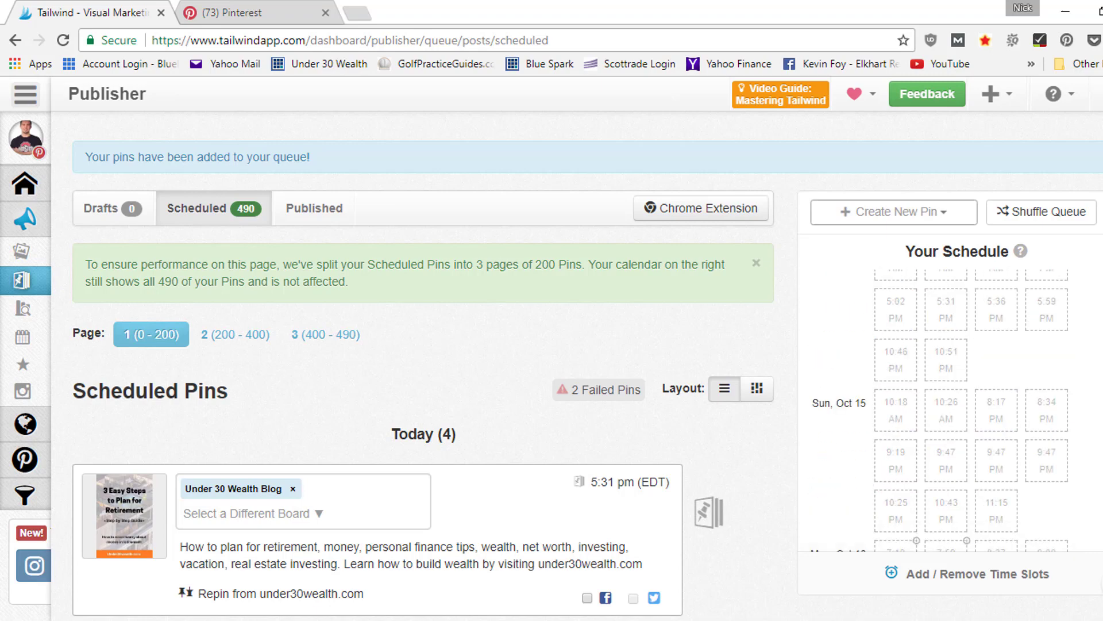
pyautogui.scroll(12, 972, 411)
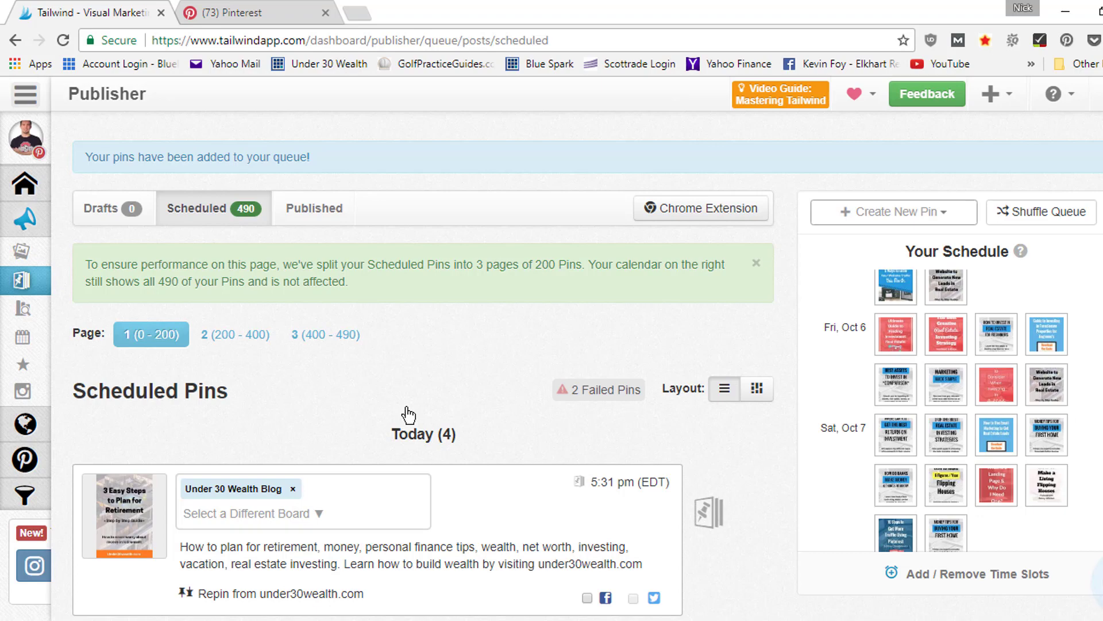
# Switch to Pinterest, return to the Under 30 Wealth Blog board and view the Analytics options.
pyautogui.moveTo(24, 151)
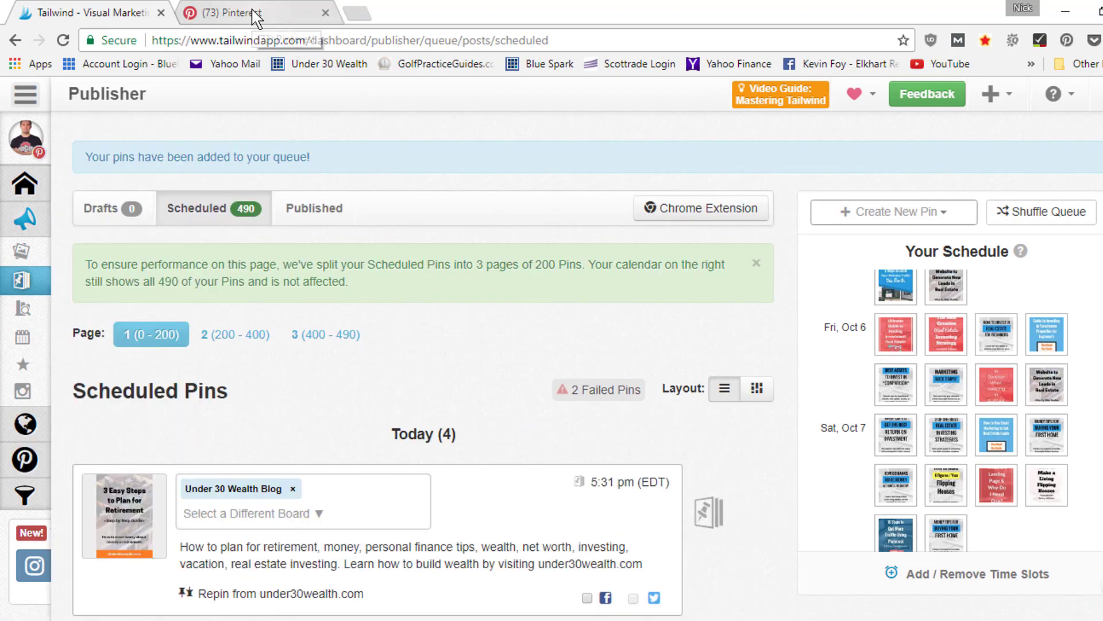
pyautogui.click(253, 12)
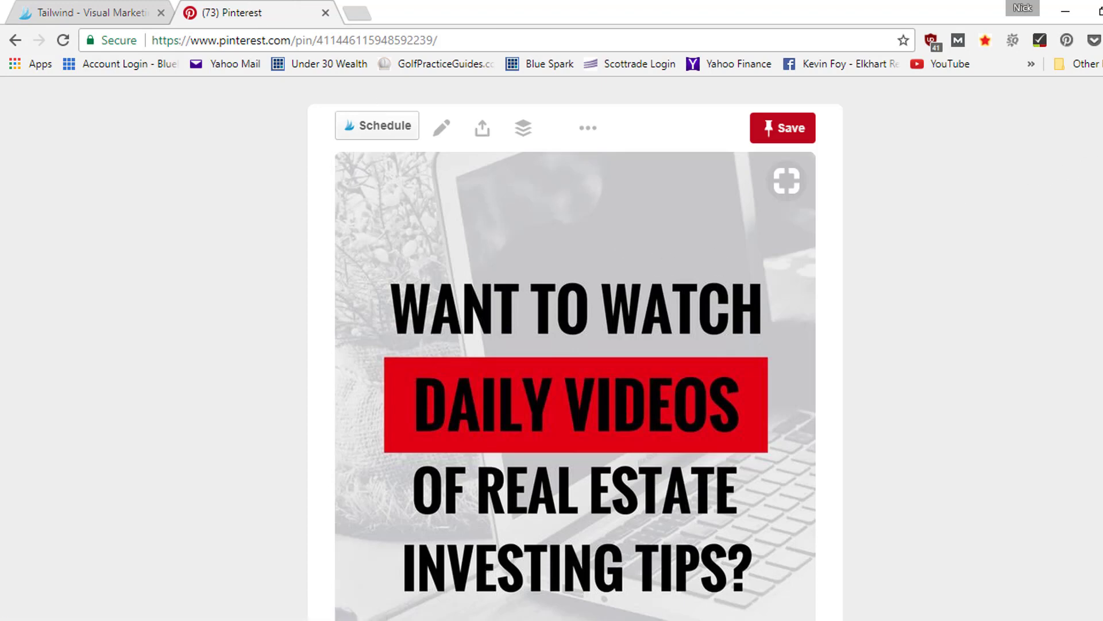
pyautogui.hotkey('alt', 'Left')
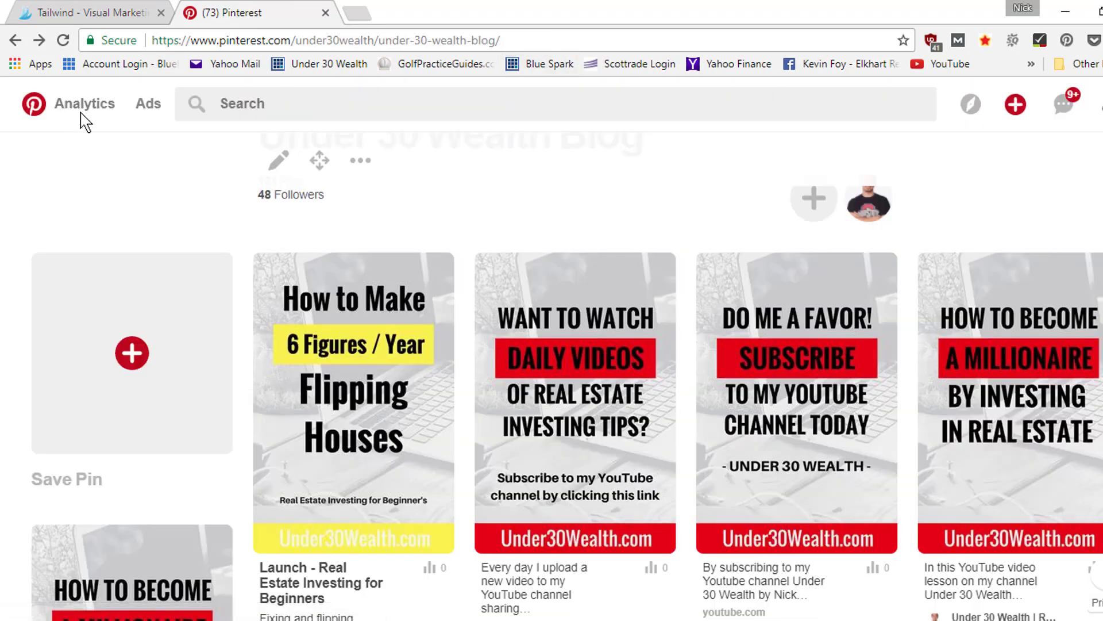
pyautogui.moveTo(86, 113)
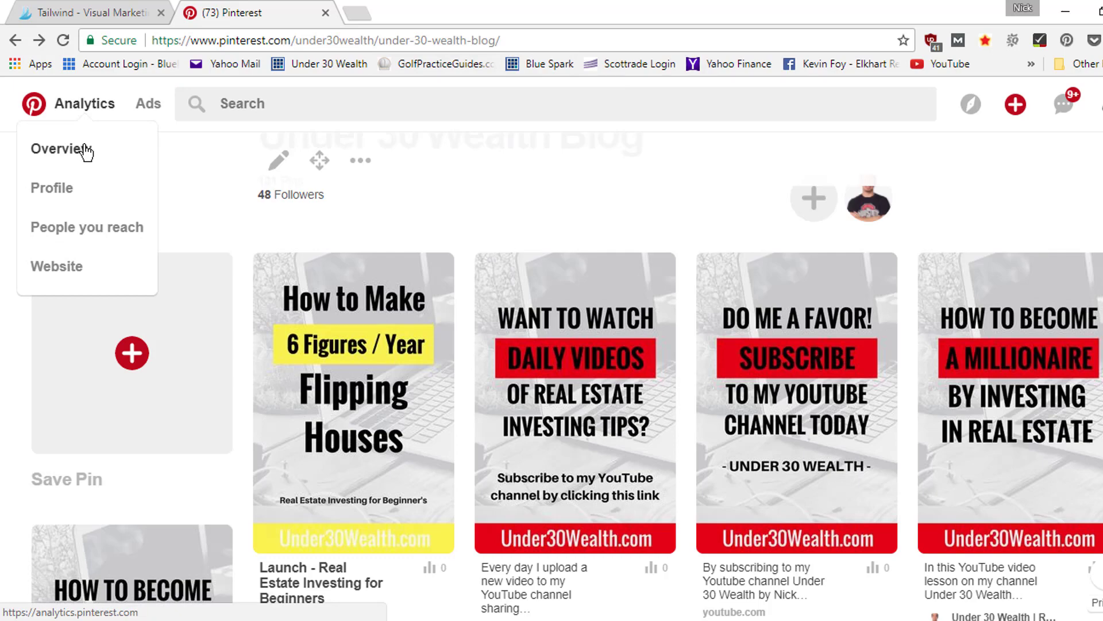
pyautogui.click(91, 12)
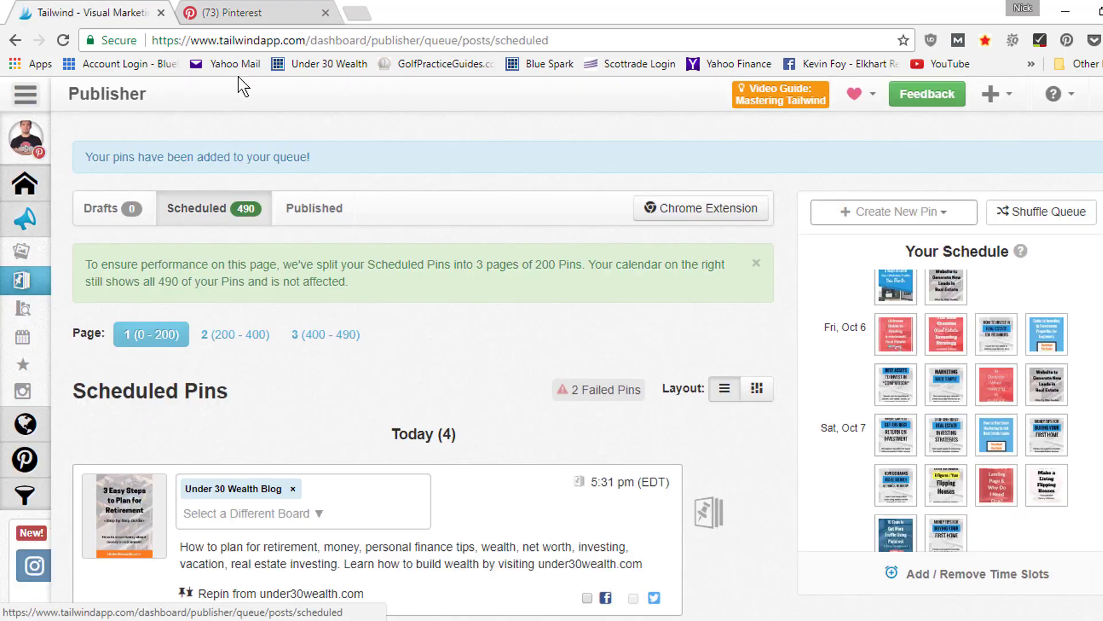
pyautogui.click(266, 8)
pyautogui.moveTo(281, 290)
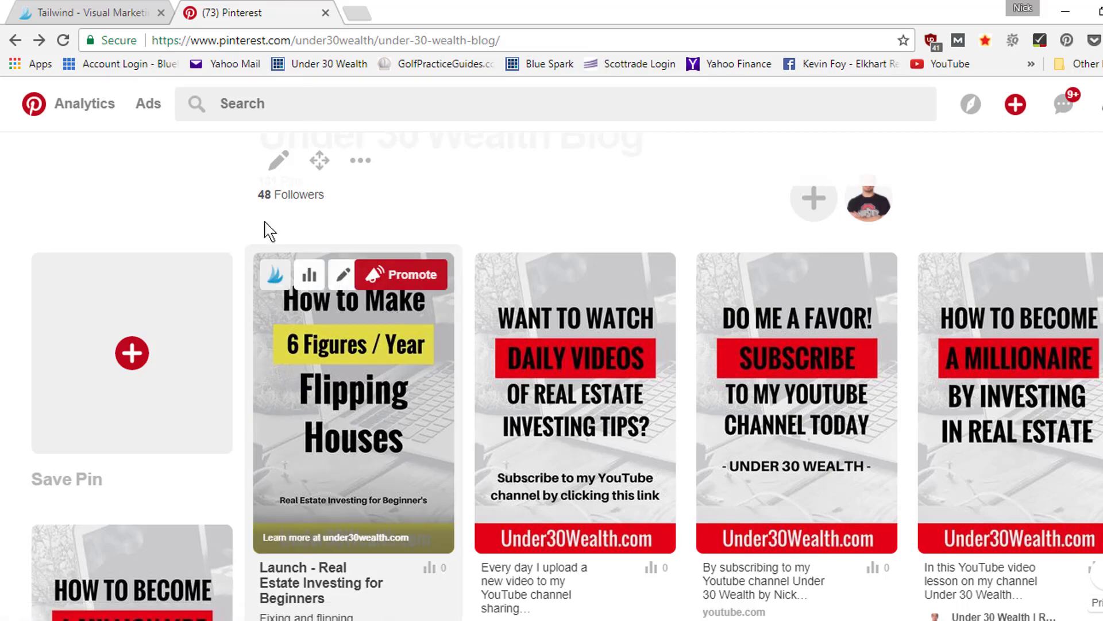
pyautogui.click(118, 9)
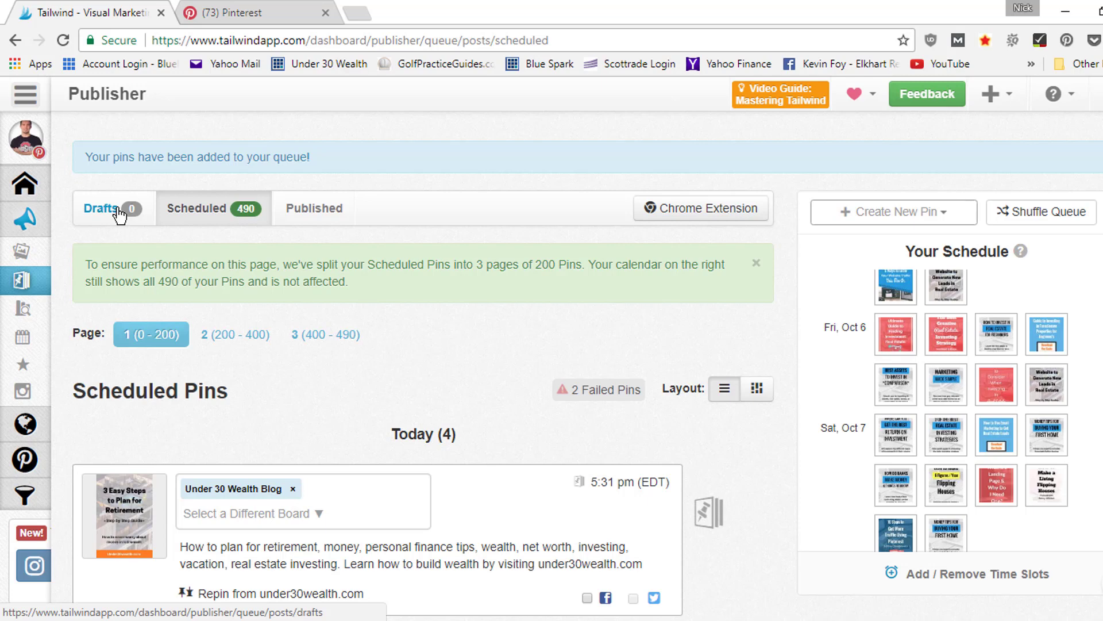
pyautogui.click(298, 10)
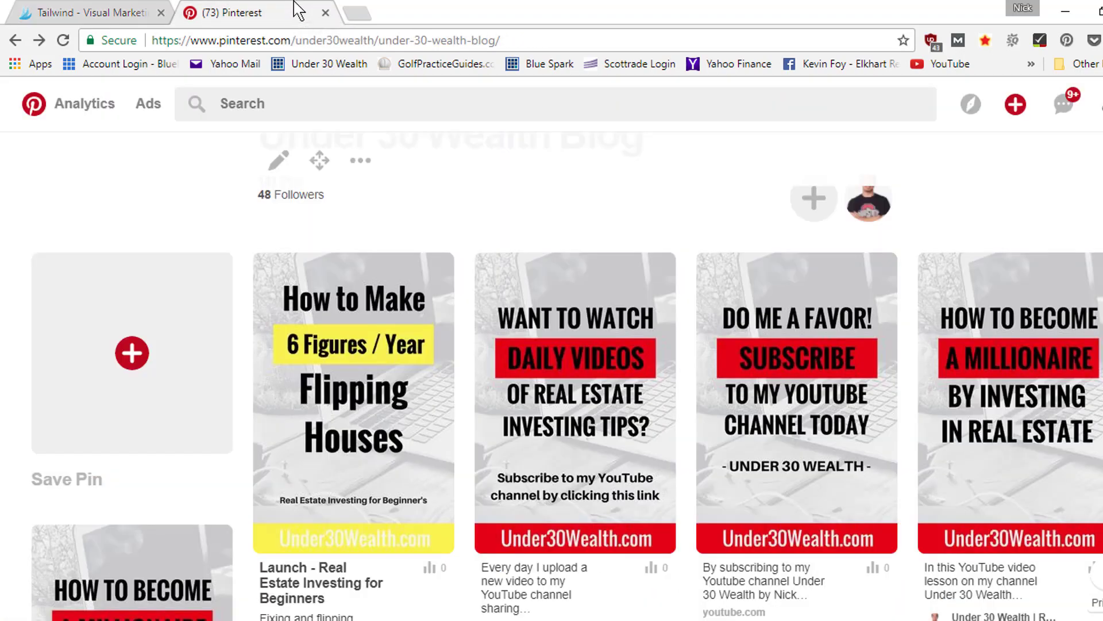
pyautogui.click(110, 10)
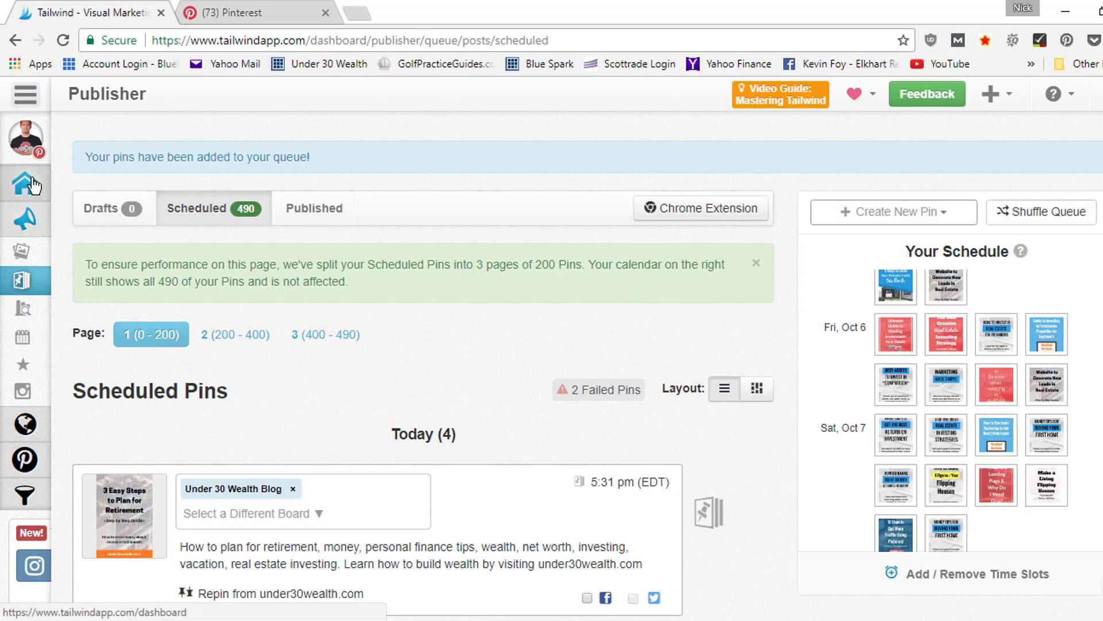
pyautogui.moveTo(34, 185)
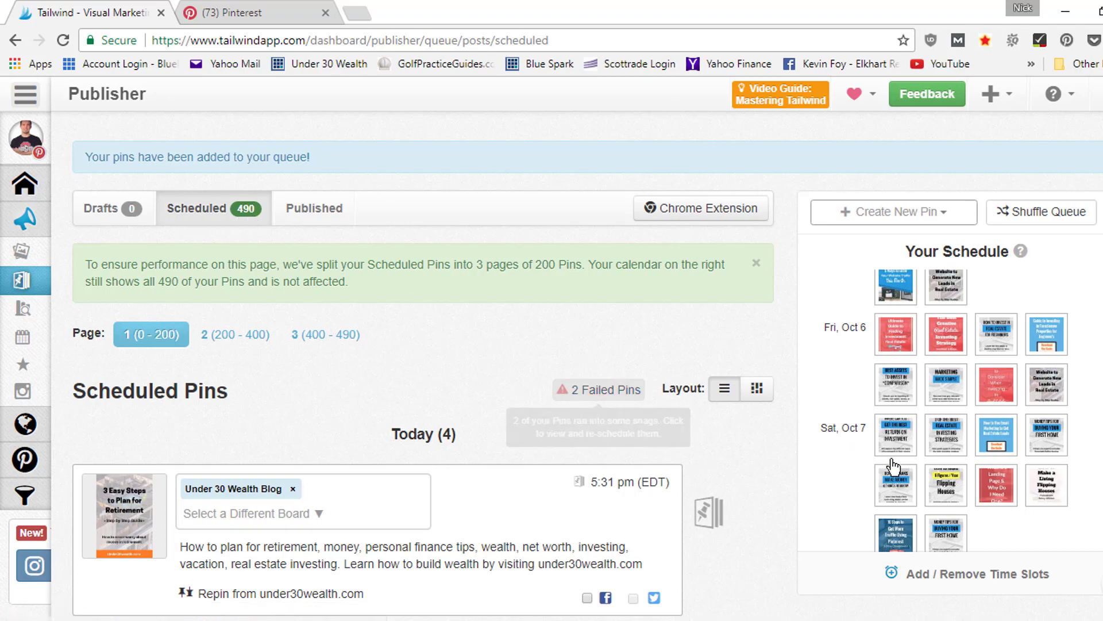
pyautogui.moveTo(895, 460)
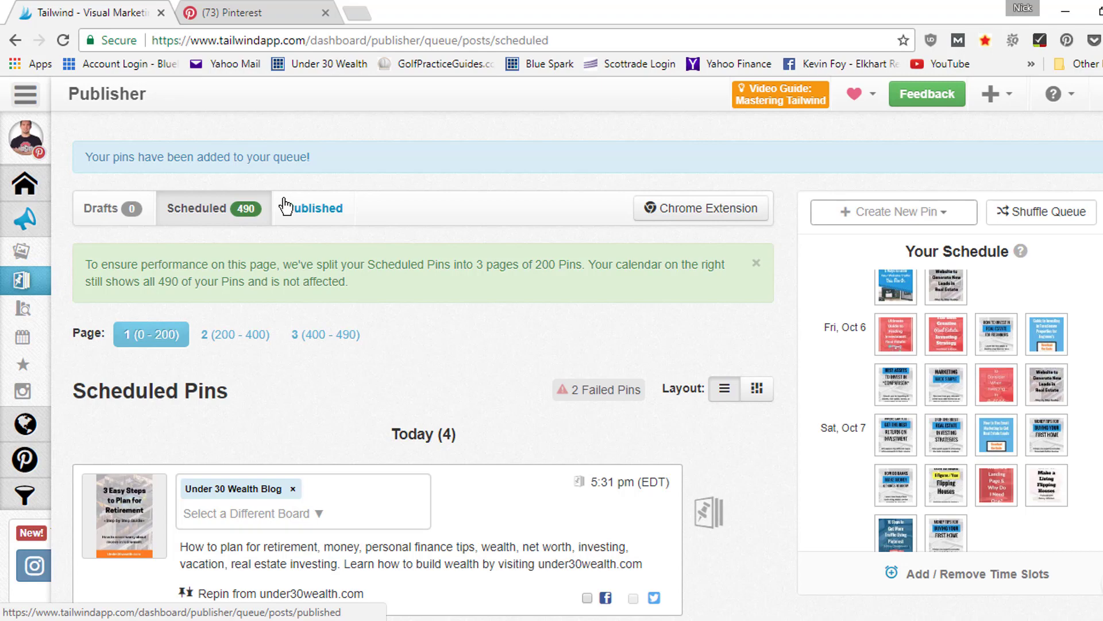
pyautogui.moveTo(931, 356)
pyautogui.click(250, 11)
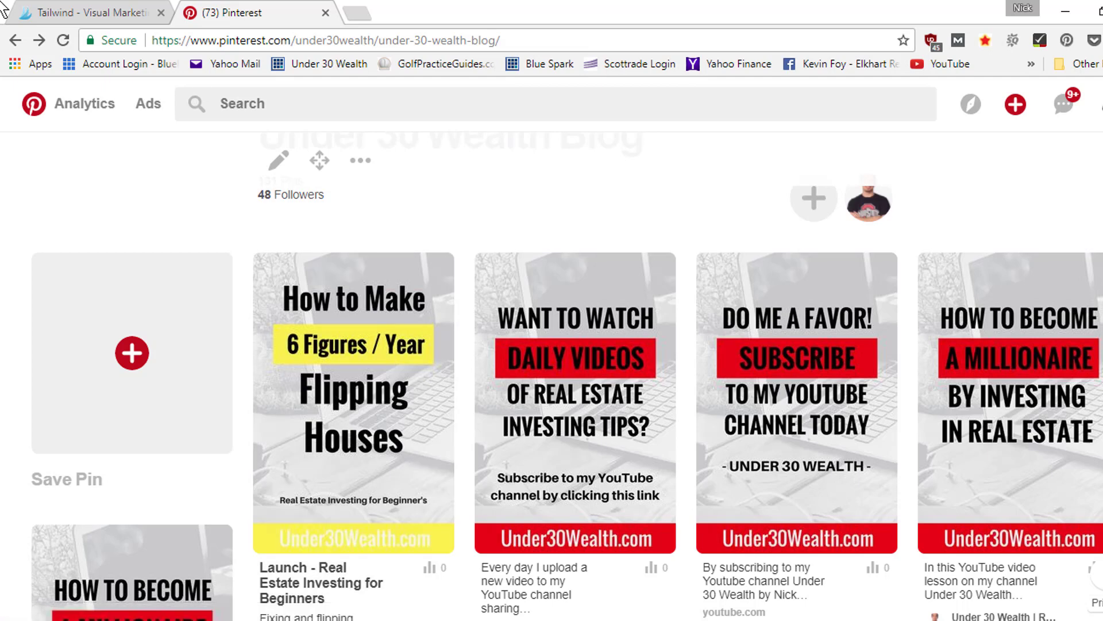
pyautogui.click(89, 11)
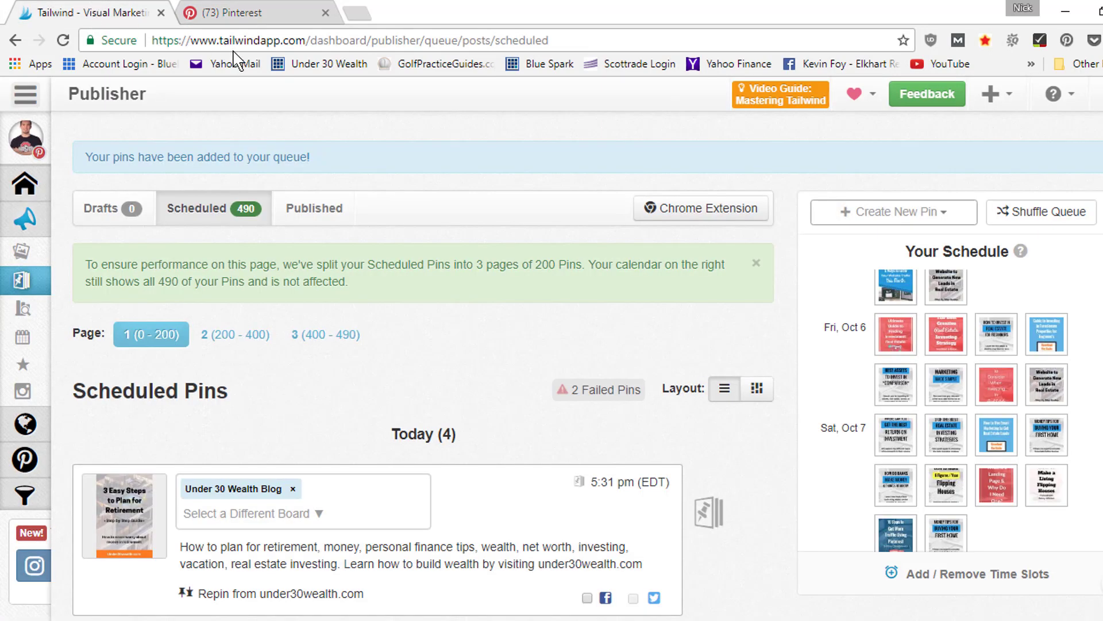